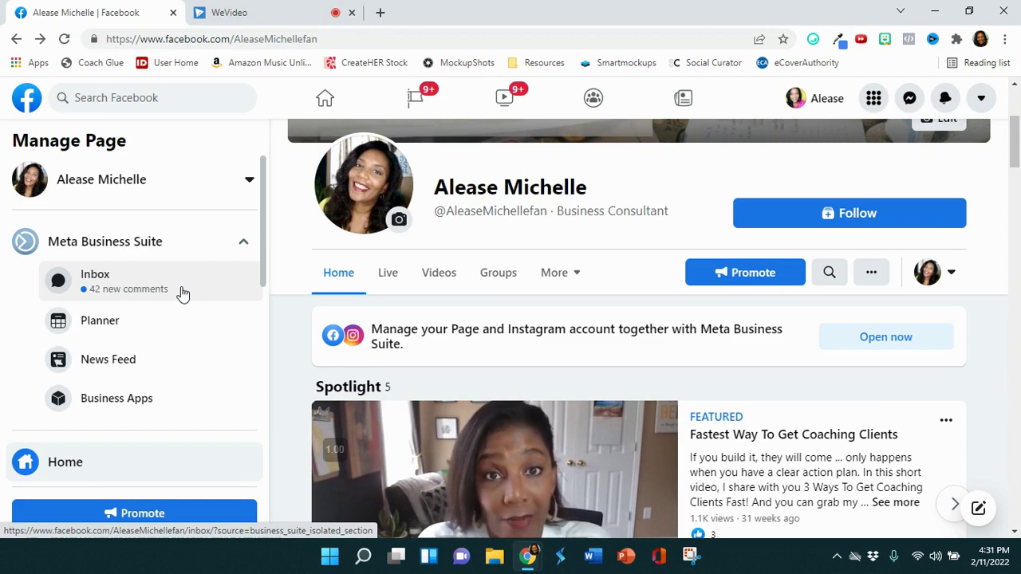
Step: Open Creator Studio from the Facebook Page's management options
scroll(182, 293, "down", 1)
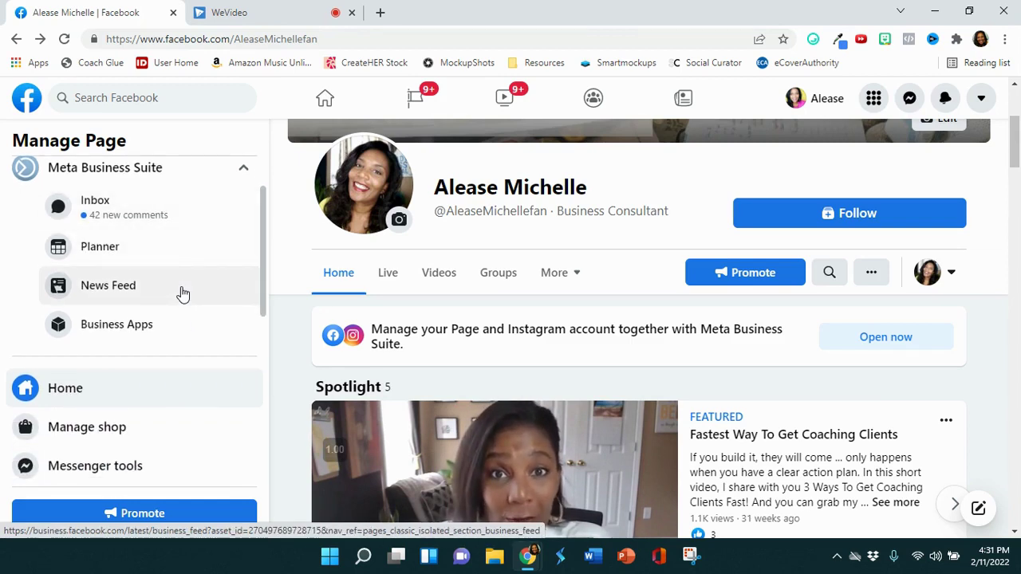
scroll(183, 294, "down", 2)
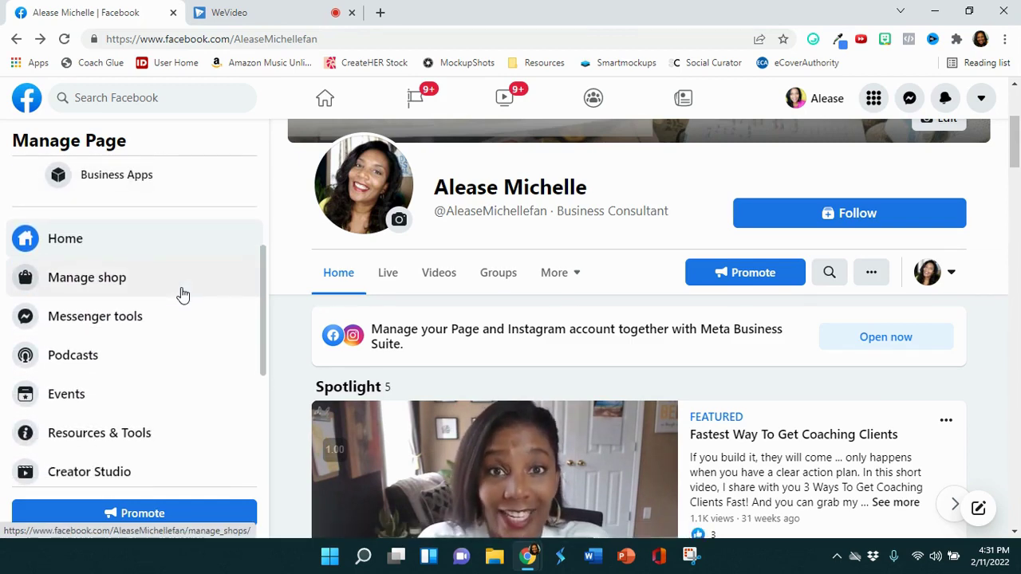
scroll(181, 292, "down", 2)
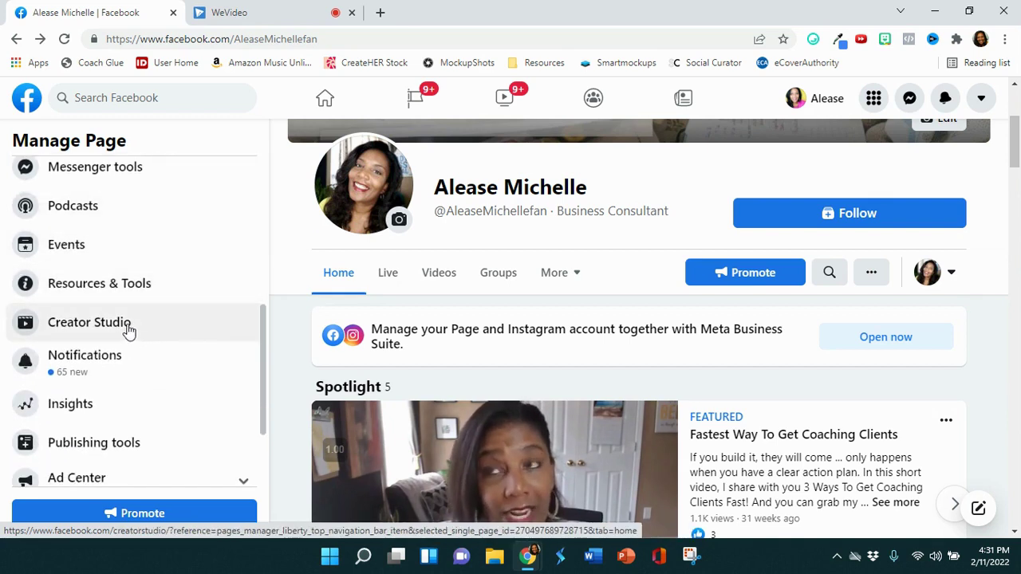
left_click(128, 330)
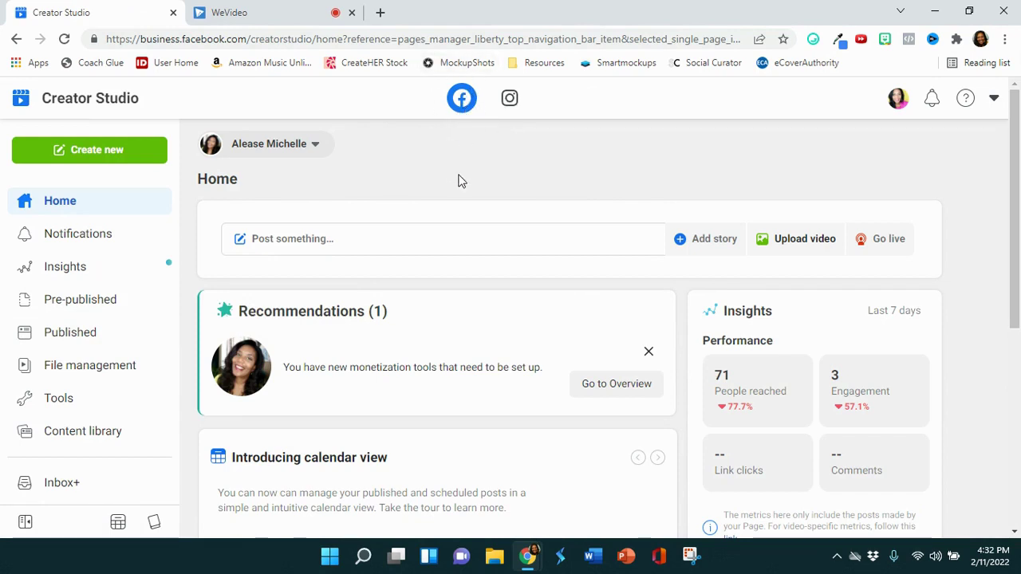
Step: Upload the file "marketing strategies .mp4" from Downloads as a single video
left_click(802, 250)
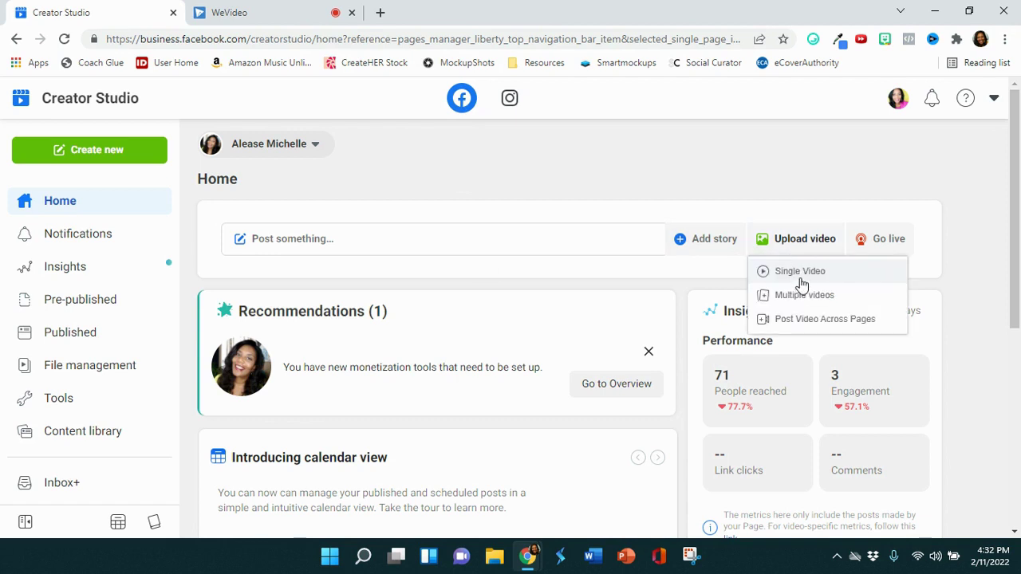
left_click(800, 275)
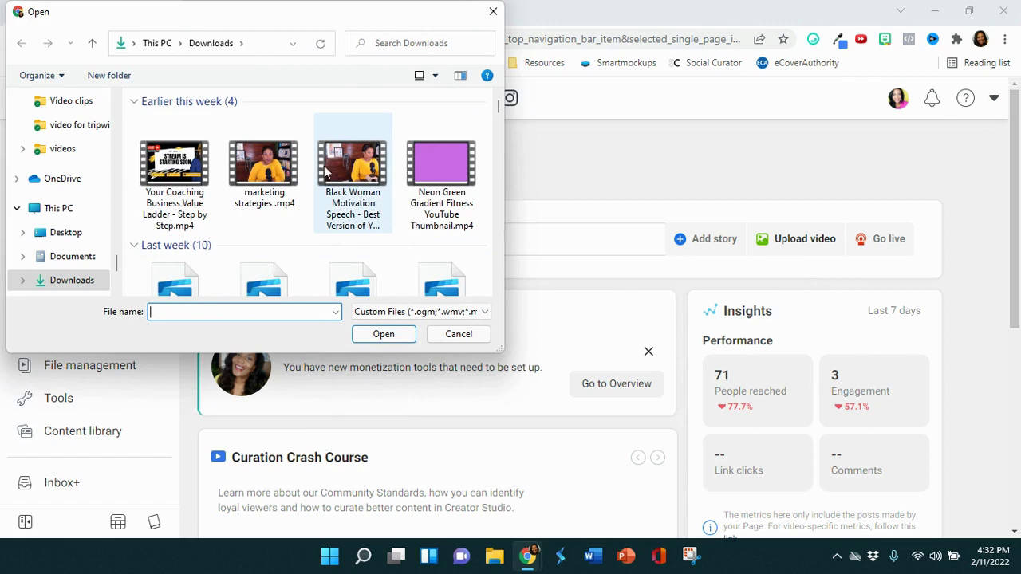
left_click(263, 169)
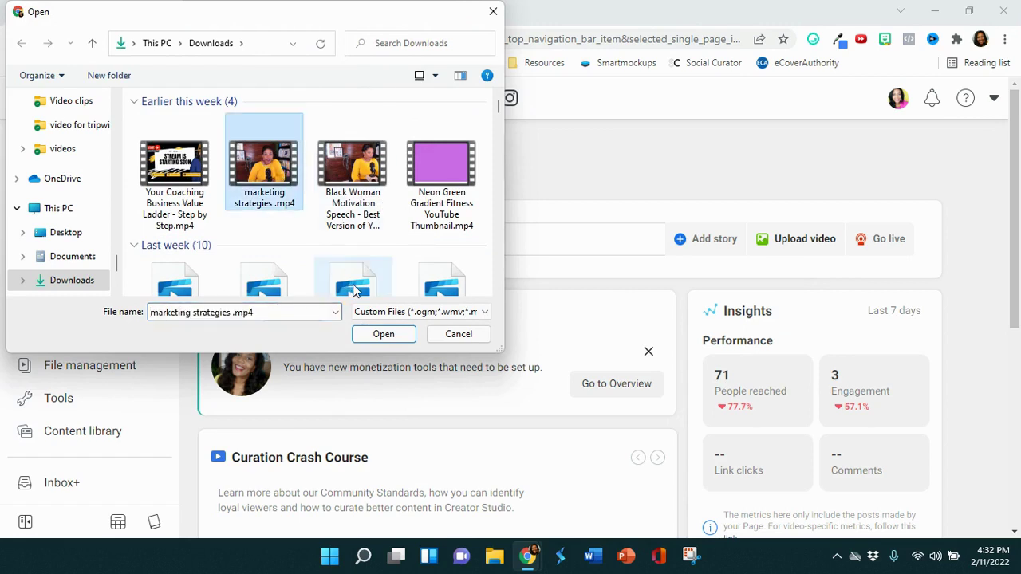
left_click(383, 335)
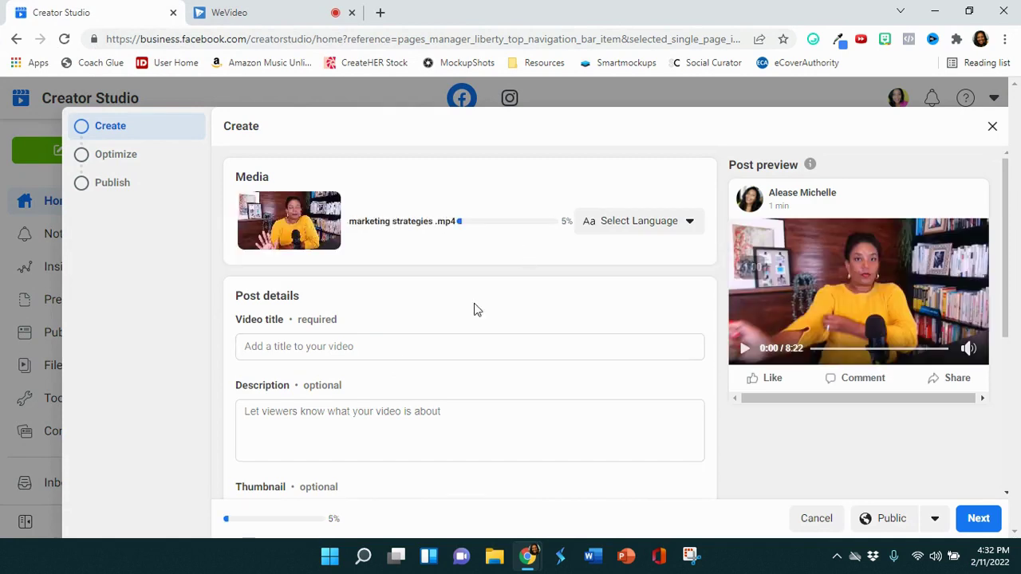
Step: Enter "Title Goes Here" as the video title and "Descriptions goes here" as the description, keeping the post open for editing
left_click(319, 345)
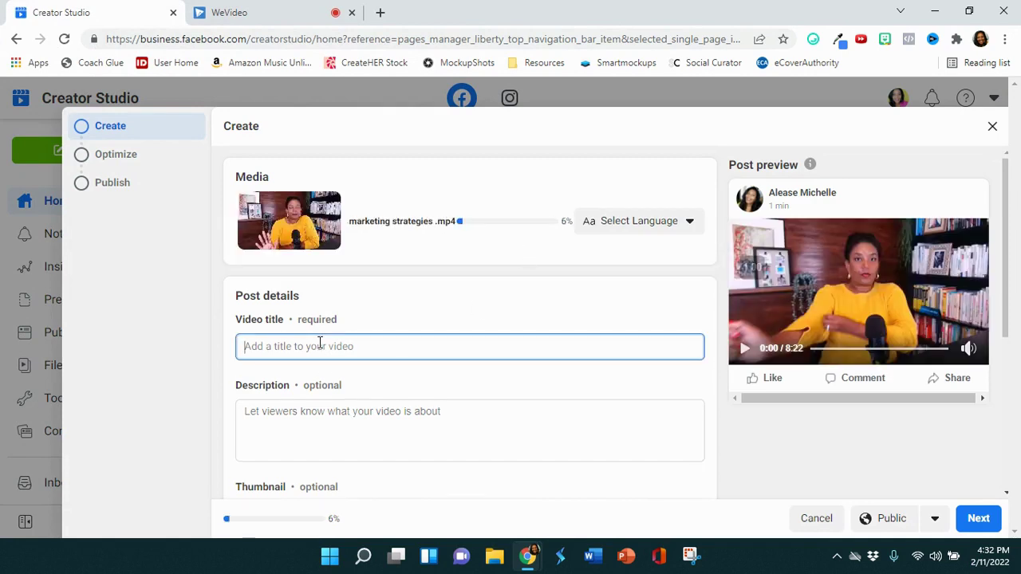
type("Title Goes Here")
left_click(306, 428)
type("Desc")
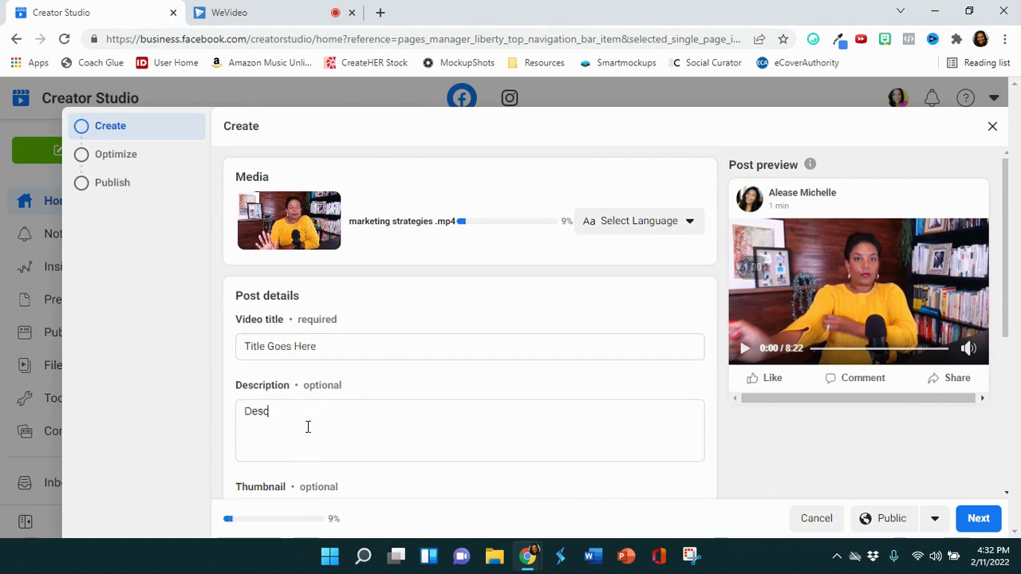
type("riptio")
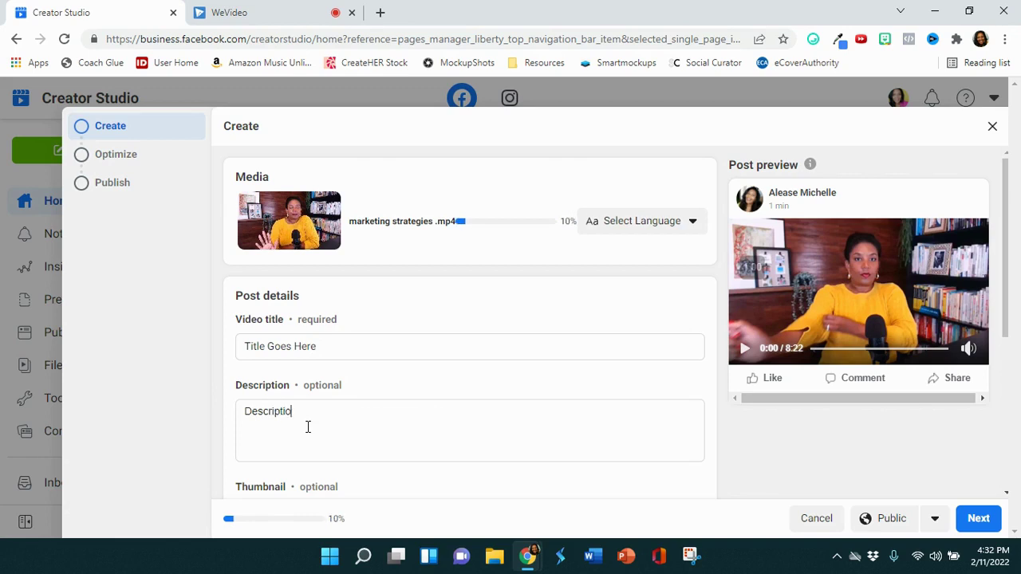
type("n sgoes here")
key("Escape")
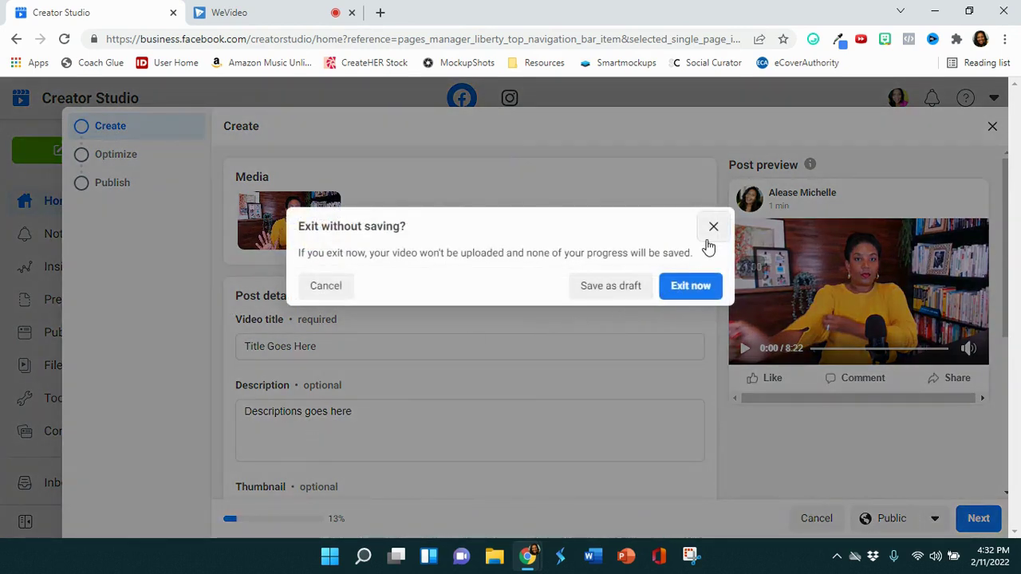
left_click(330, 295)
Step: Try out several of the suggested thumbnails for the video
scroll(572, 295, "down", 3)
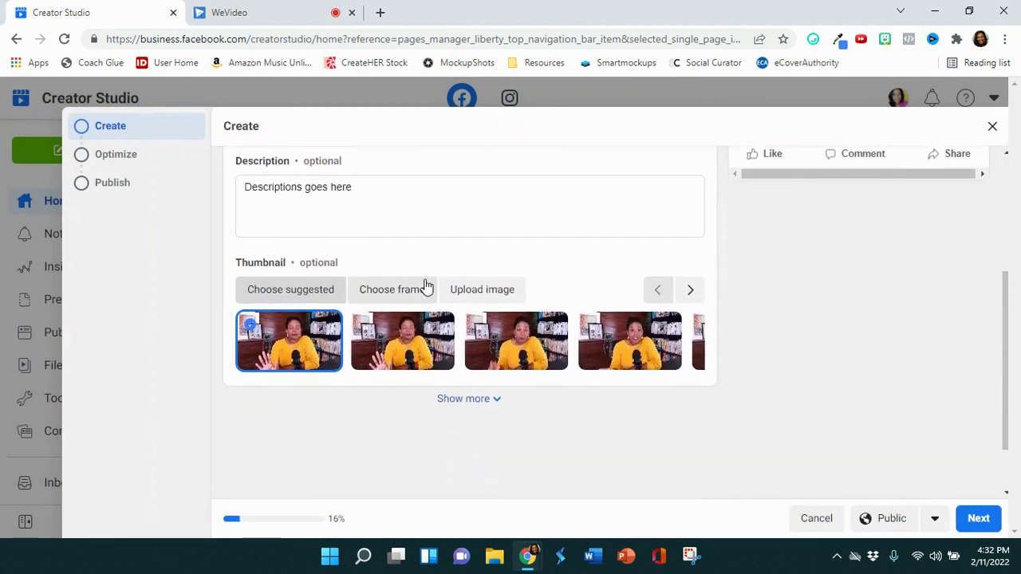
scroll(415, 280, "up", 1)
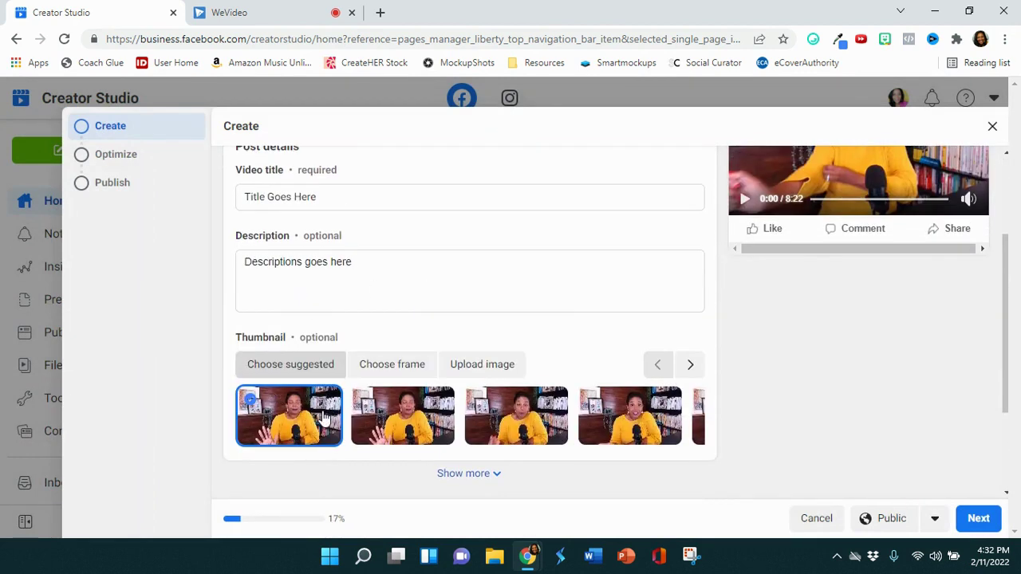
left_click(404, 419)
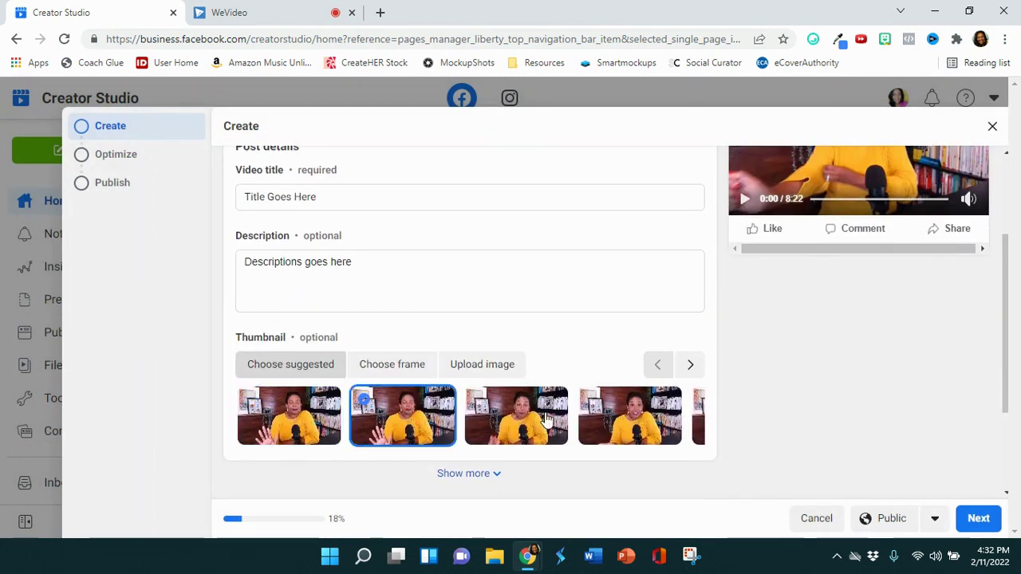
left_click(539, 421)
left_click(626, 423)
left_click(690, 367)
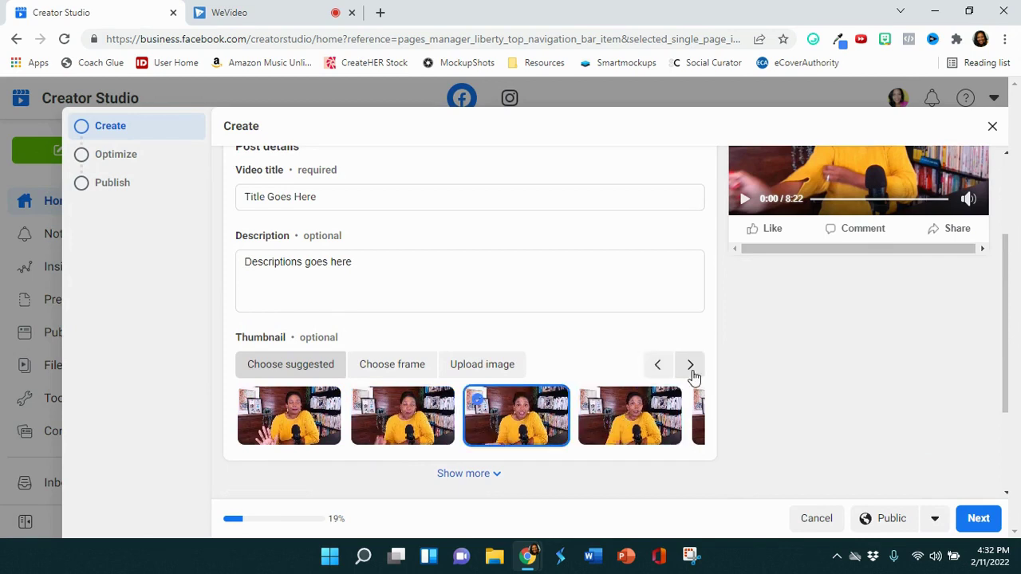
left_click(652, 419)
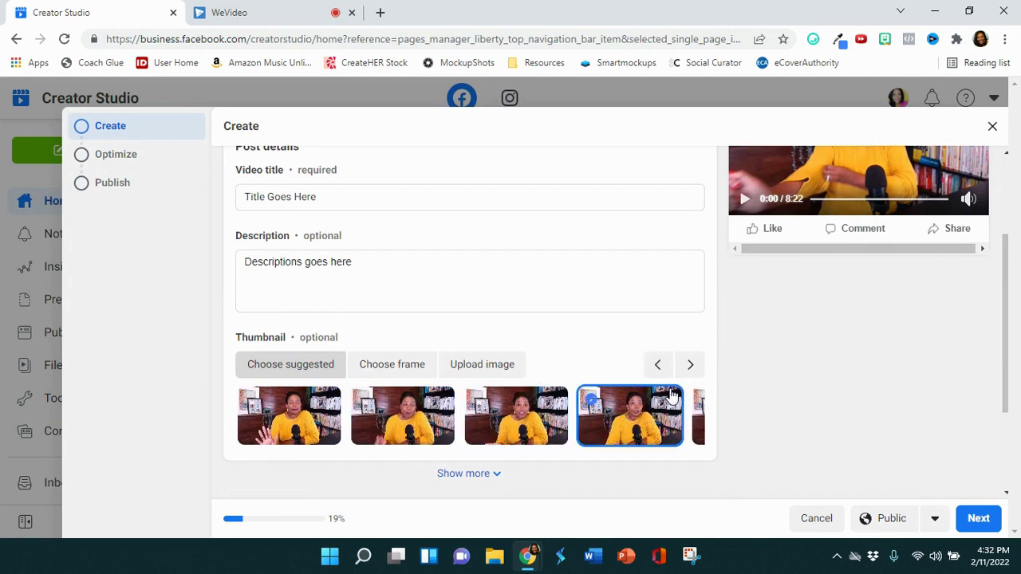
Step: Choose the video frame at 00:00:30 and save it as the thumbnail
left_click(388, 372)
scroll(303, 399, "down", 1)
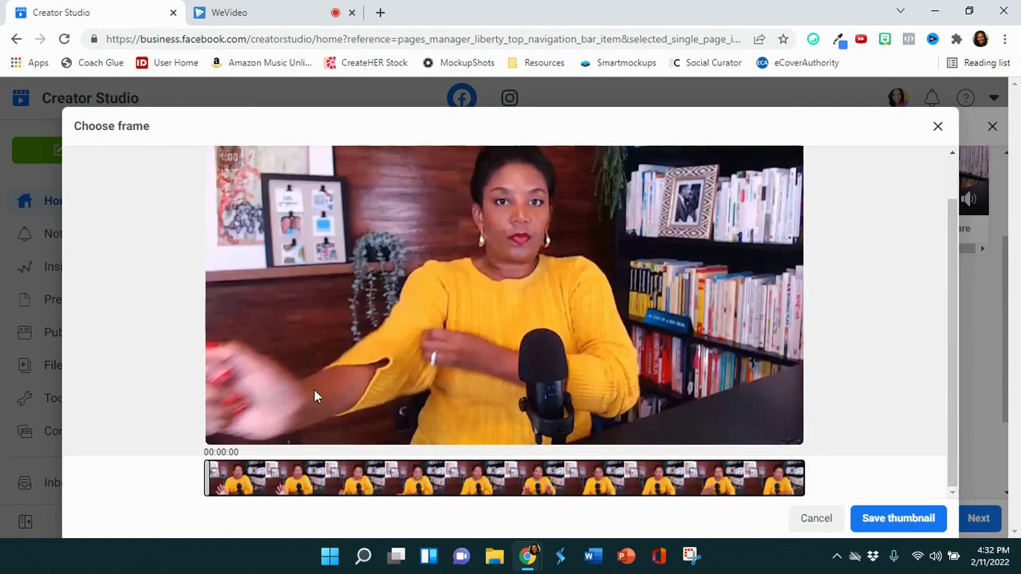
left_click_drag(209, 483, 246, 483)
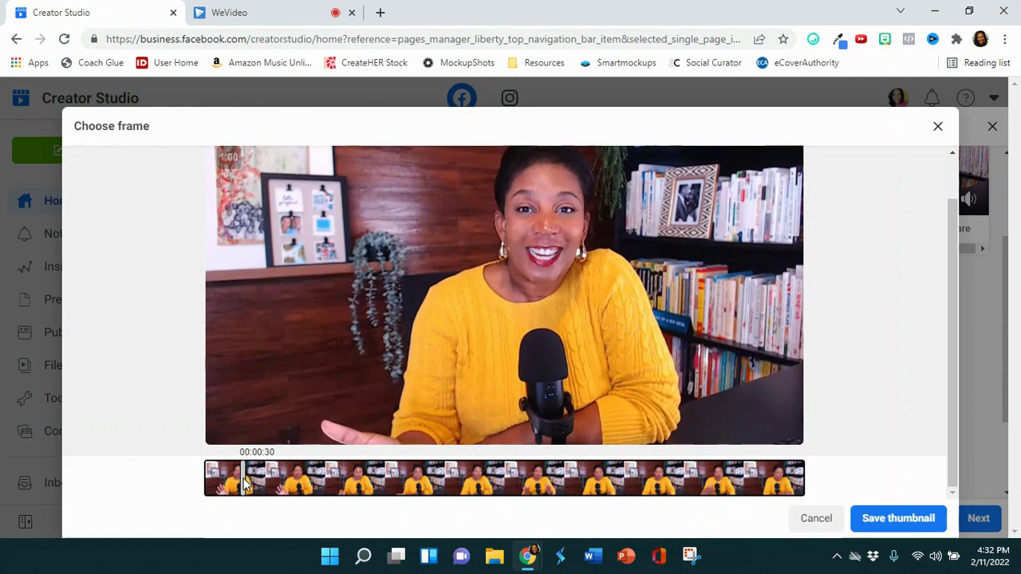
left_click(882, 527)
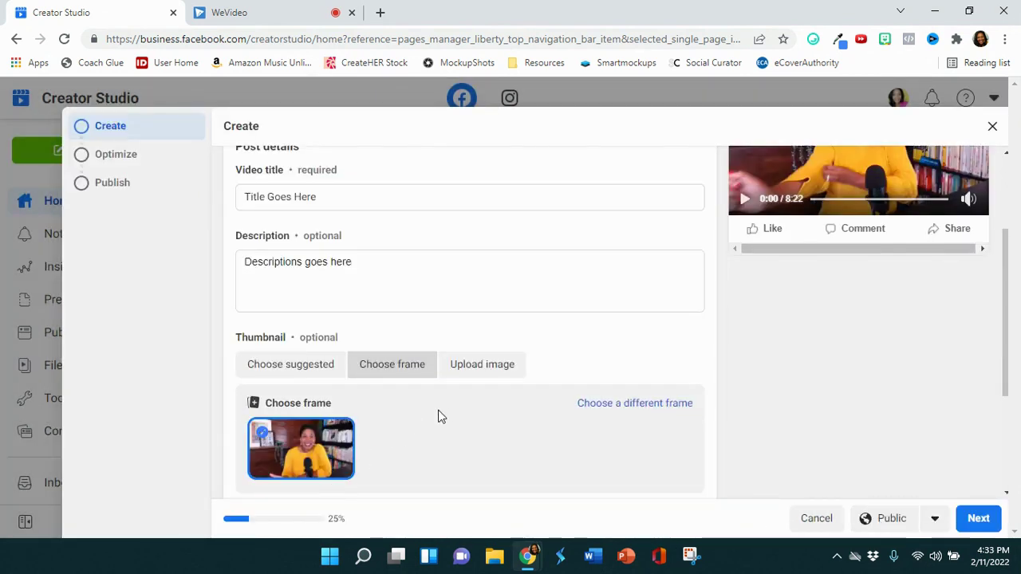
Step: Go to the Optimize stage and examine the video optimization settings without changing them
scroll(479, 335, "down", 1)
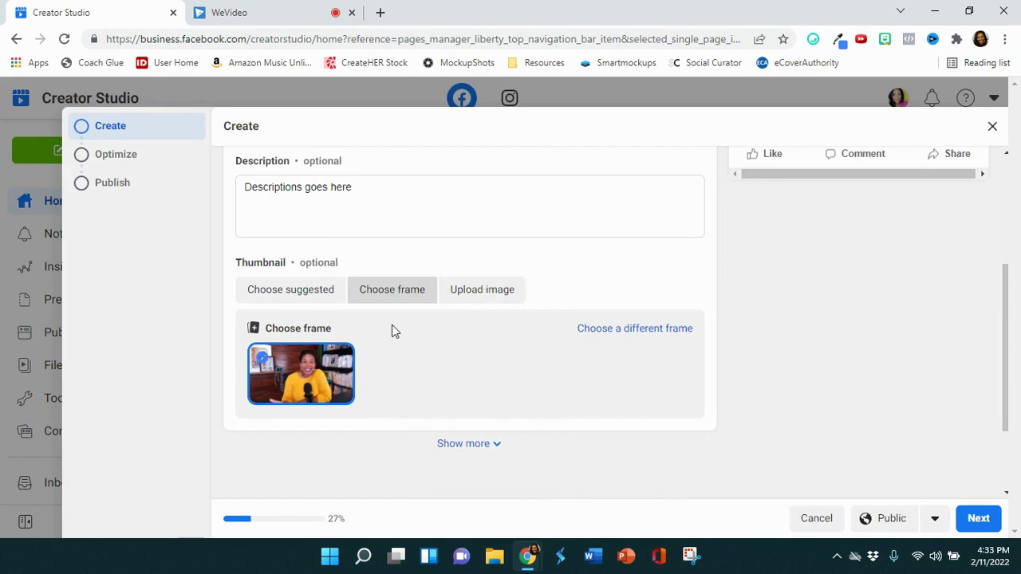
scroll(380, 330, "up", 2)
scroll(514, 280, "up", 1)
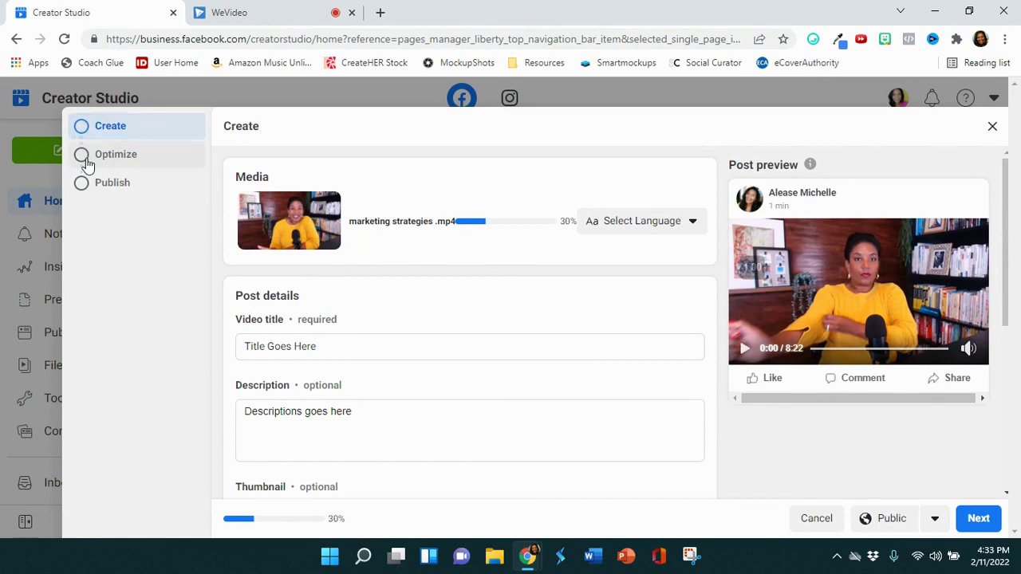
left_click(84, 156)
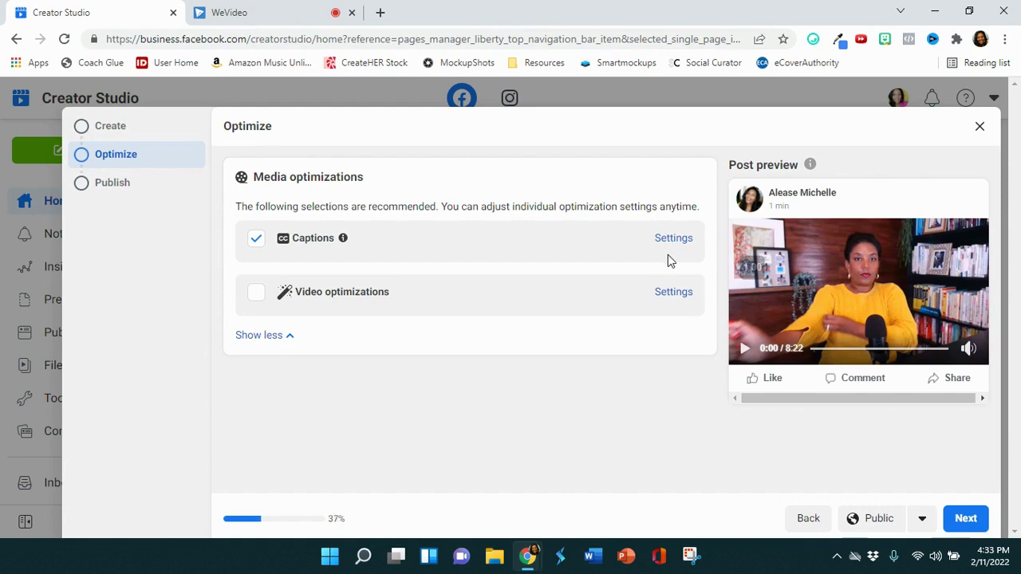
left_click(671, 295)
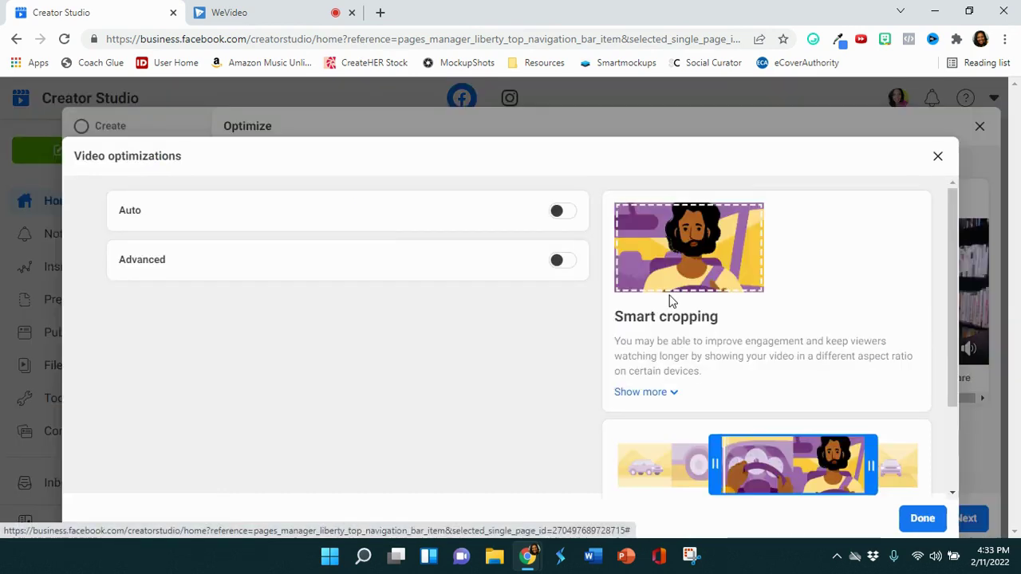
left_click(940, 158)
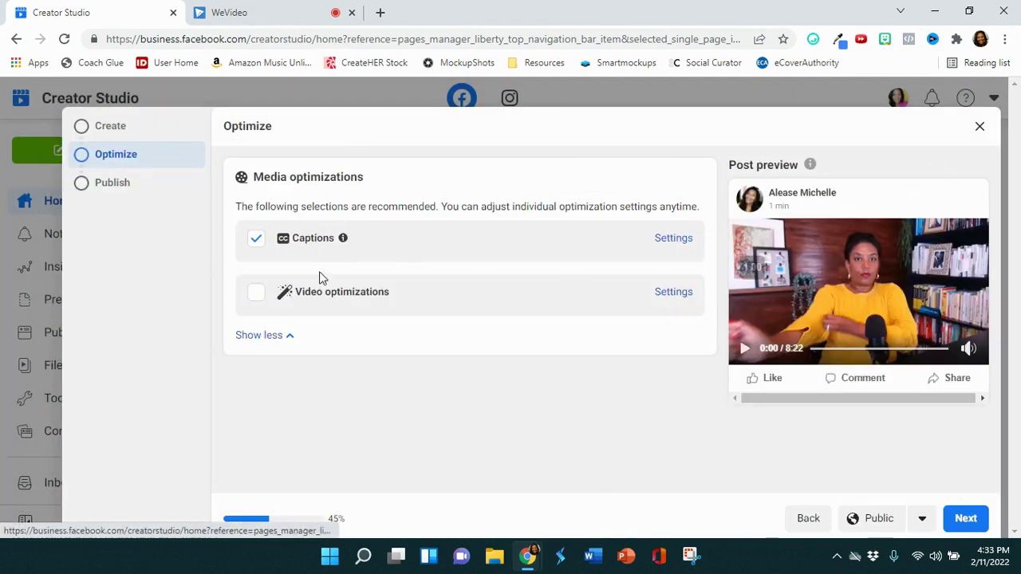
Step: Set the video to publish as a premiere on Feb 12, 2022 at 12:30 PM
left_click(84, 185)
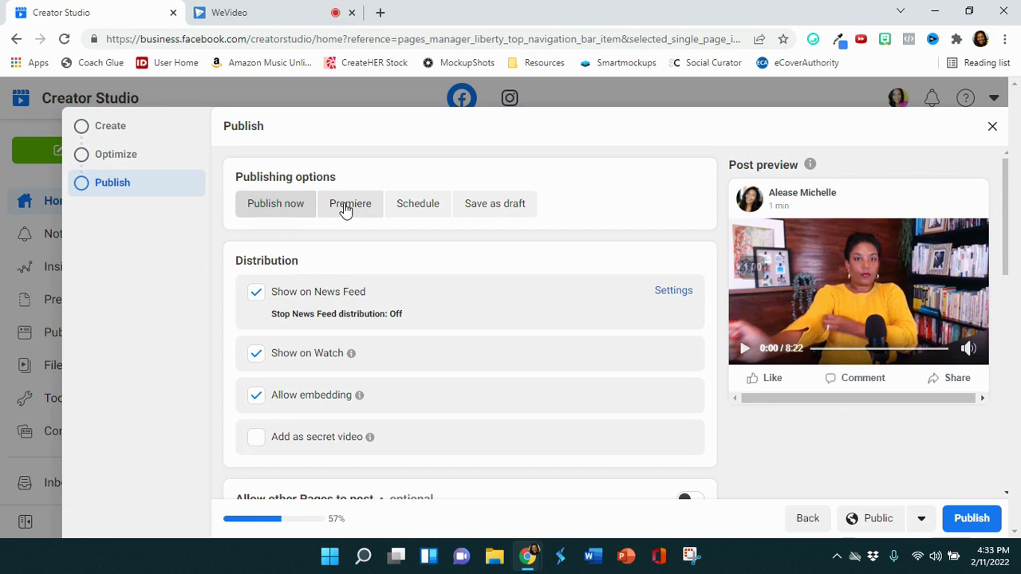
left_click(345, 208)
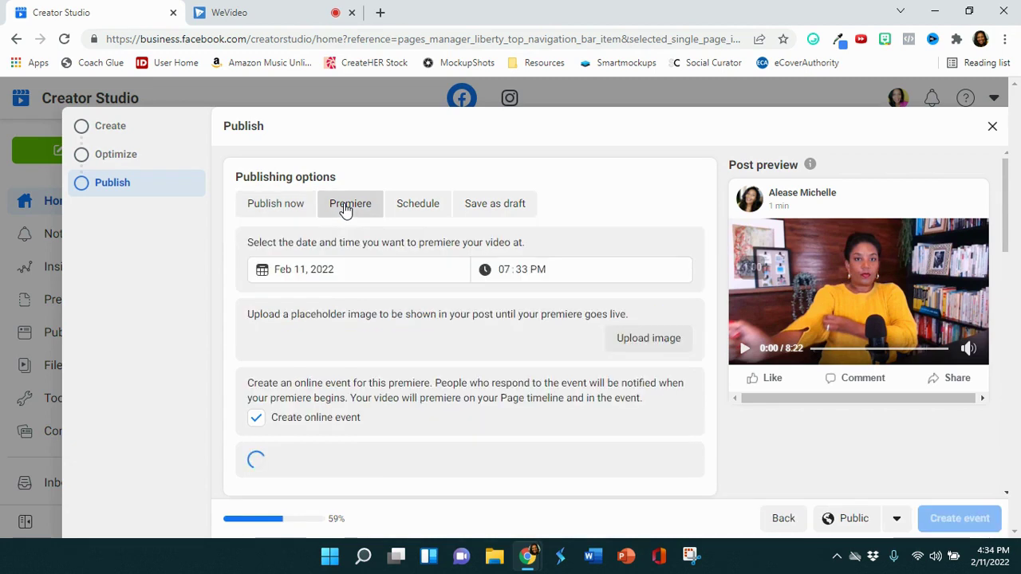
left_click(344, 269)
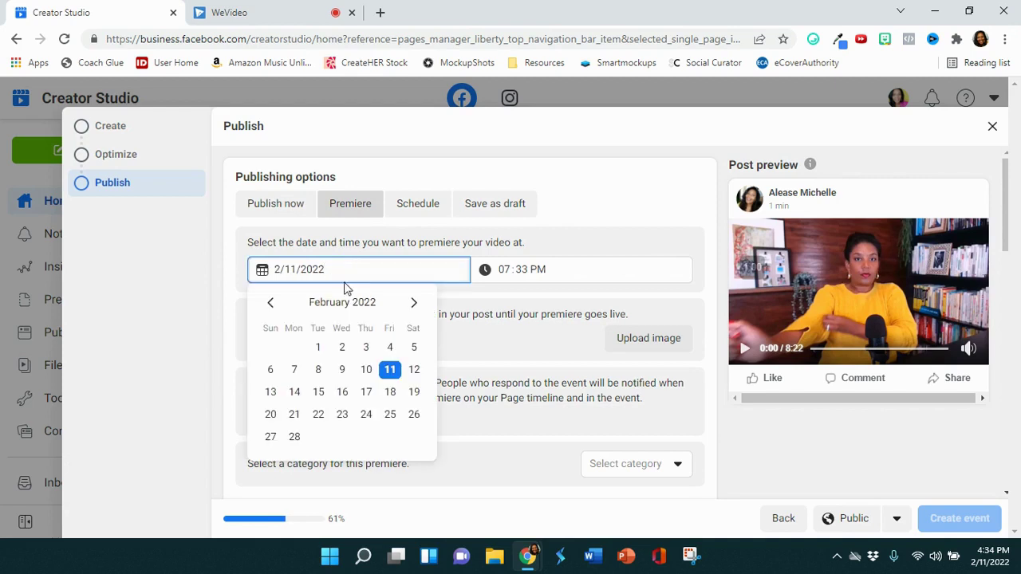
left_click(413, 371)
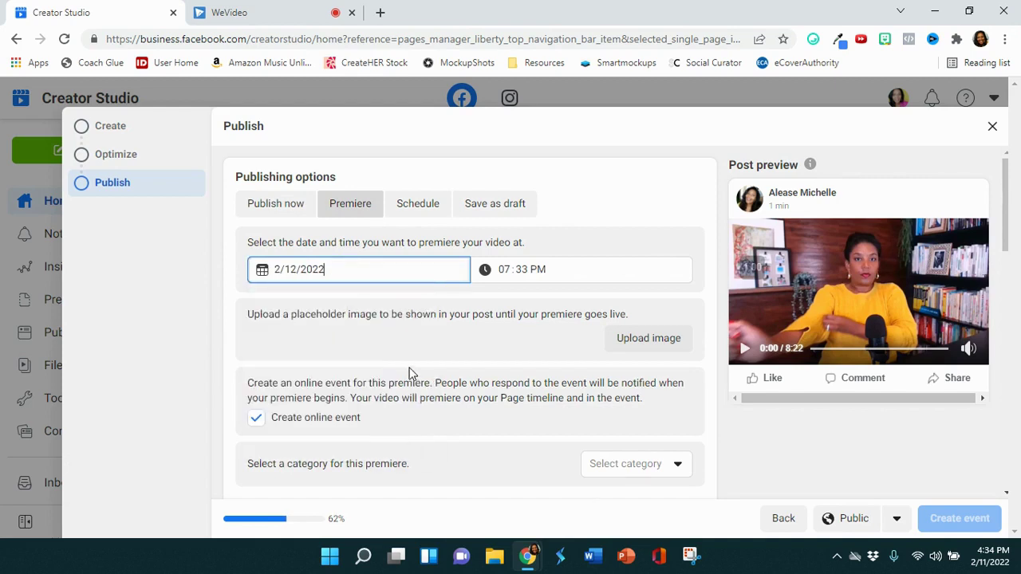
left_click(504, 271)
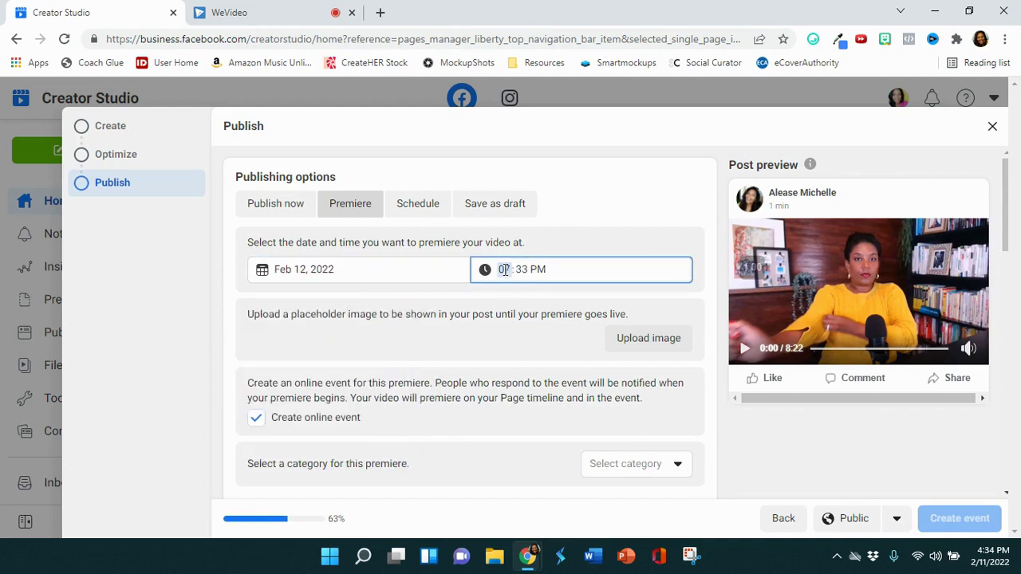
type("12")
left_click(522, 271)
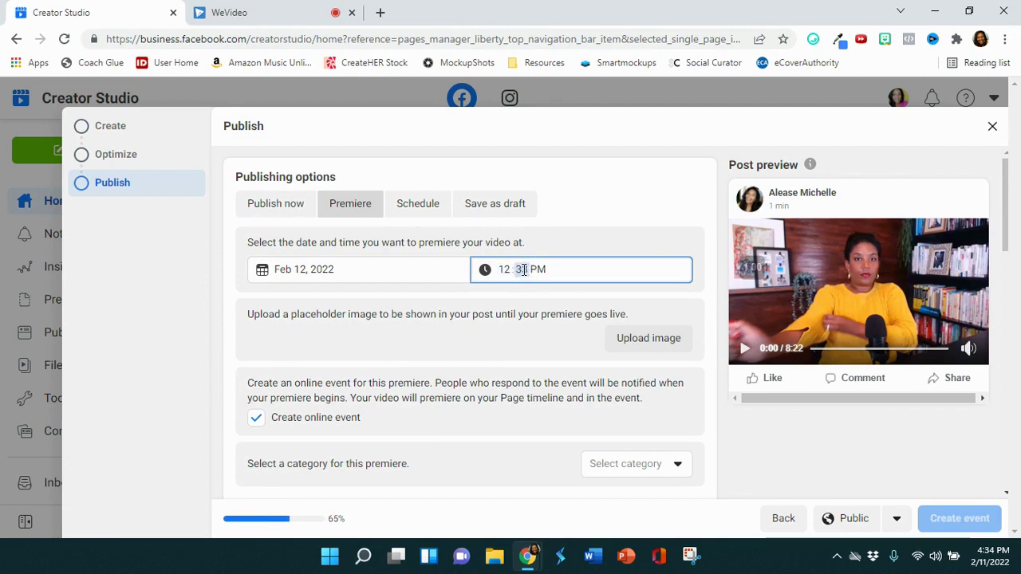
type("0")
left_click(574, 313)
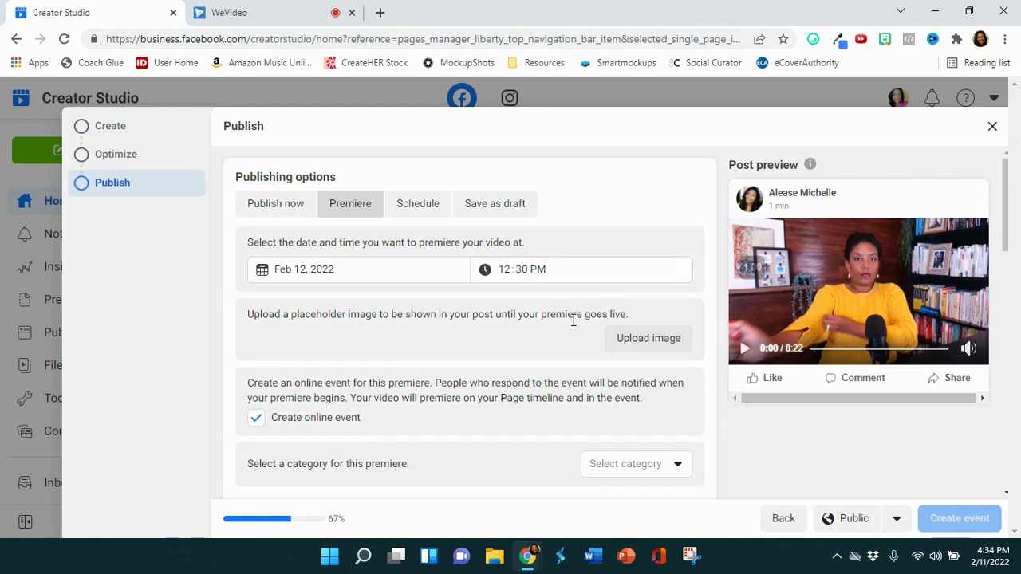
Step: Upload "Black Women Affirmation - Best Version of Yourself.png" as the premiere's placeholder image
left_click(633, 349)
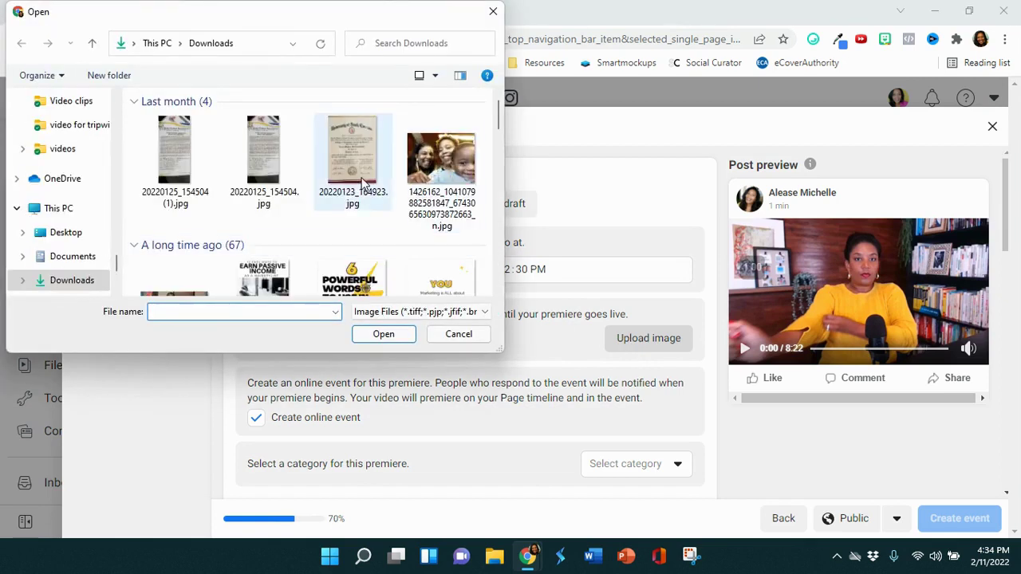
left_click(263, 180)
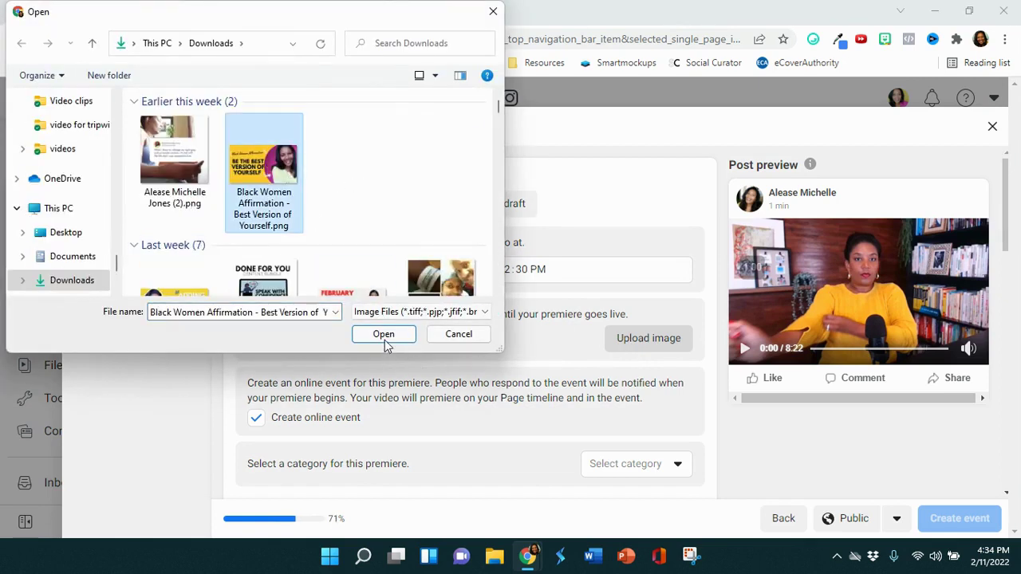
left_click(385, 336)
scroll(543, 354, "down", 3)
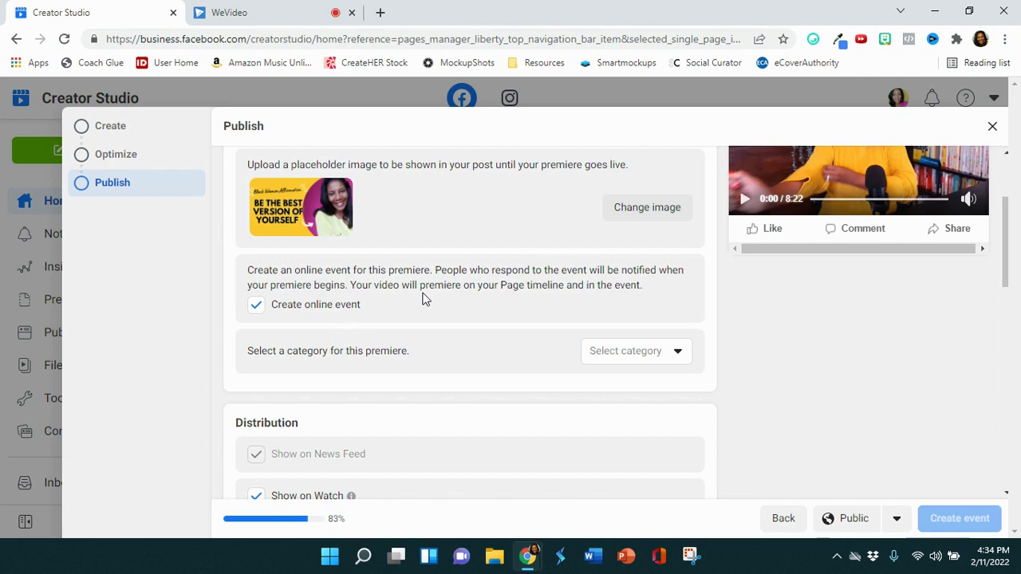
Step: Turn off the creation of an online event for the premiere
left_click(258, 311)
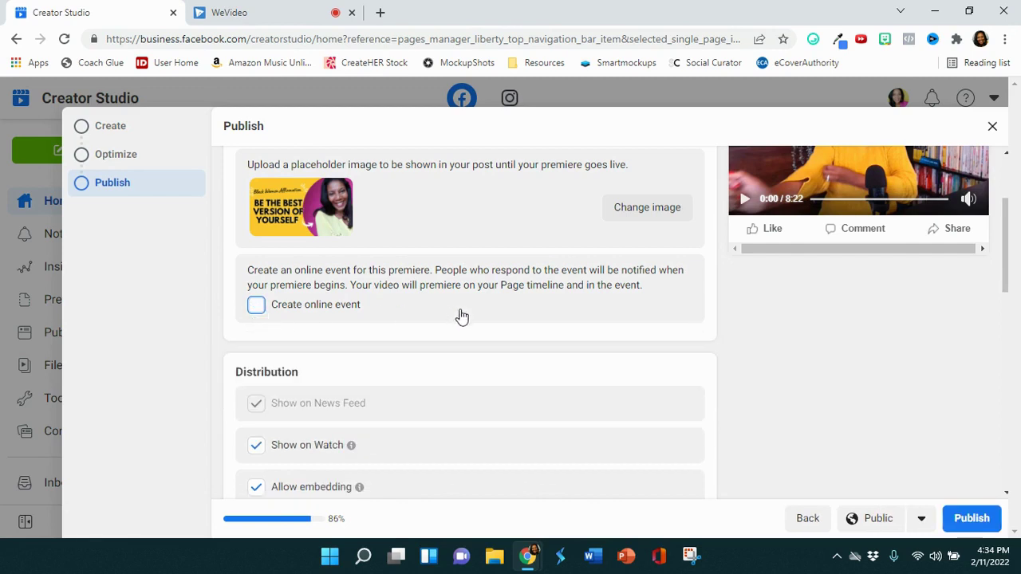
Step: Examine the premiere's distribution settings, the optional post settings and the available audience choices without changing them
scroll(465, 321, "down", 1)
scroll(466, 321, "down", 1)
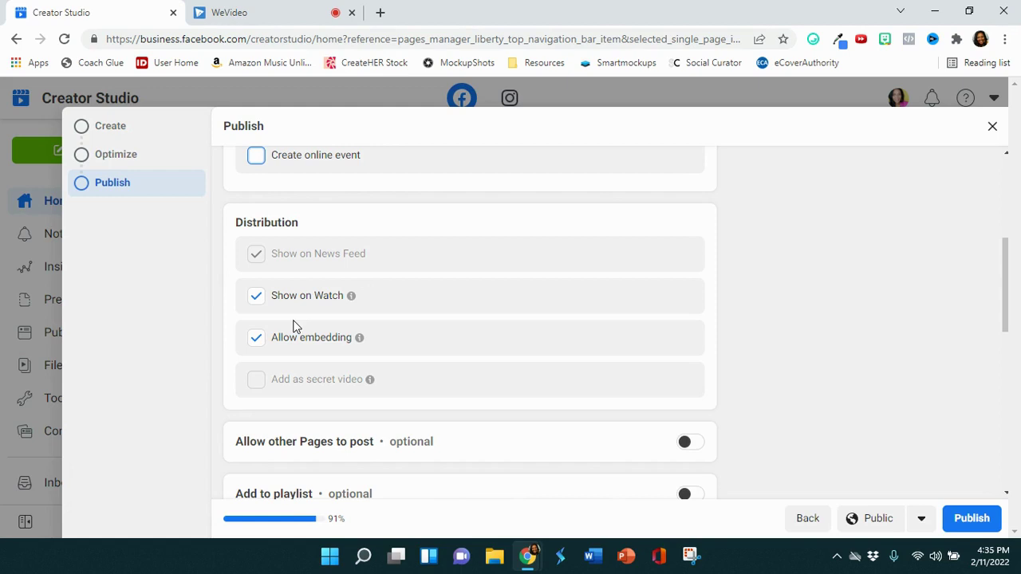
mouse_move(352, 297)
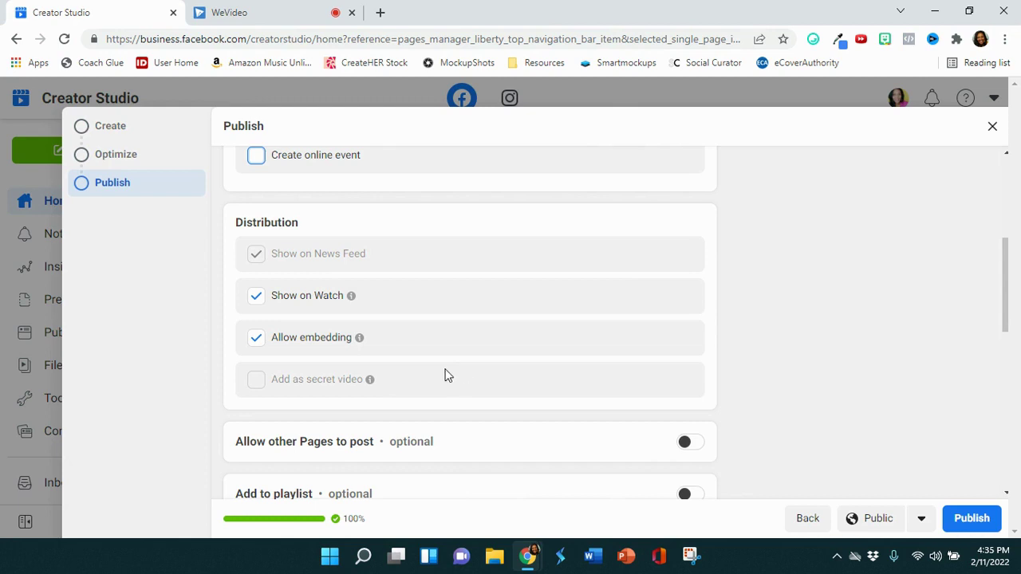
scroll(496, 353, "down", 1)
scroll(496, 353, "down", 1)
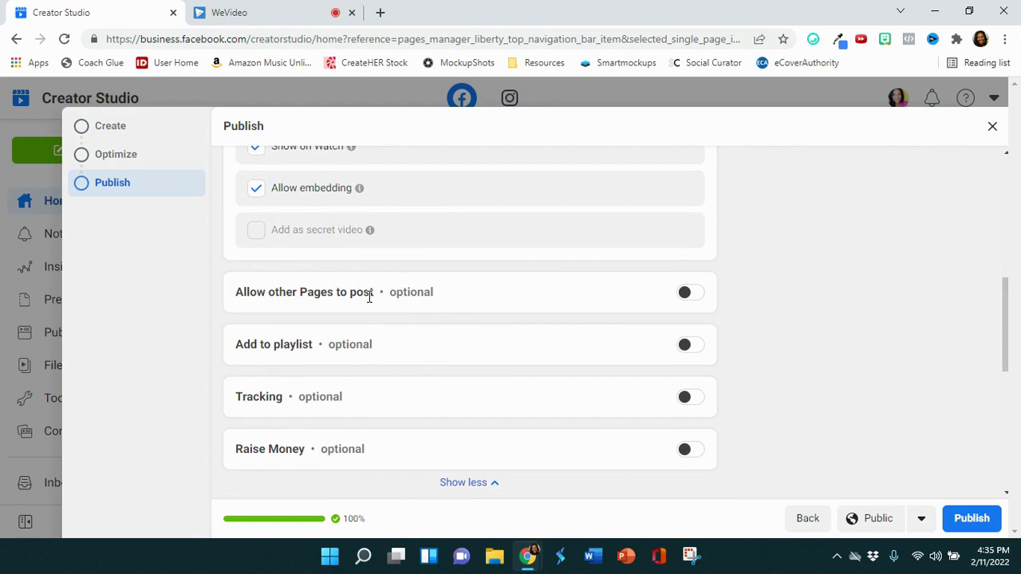
scroll(440, 319, "down", 1)
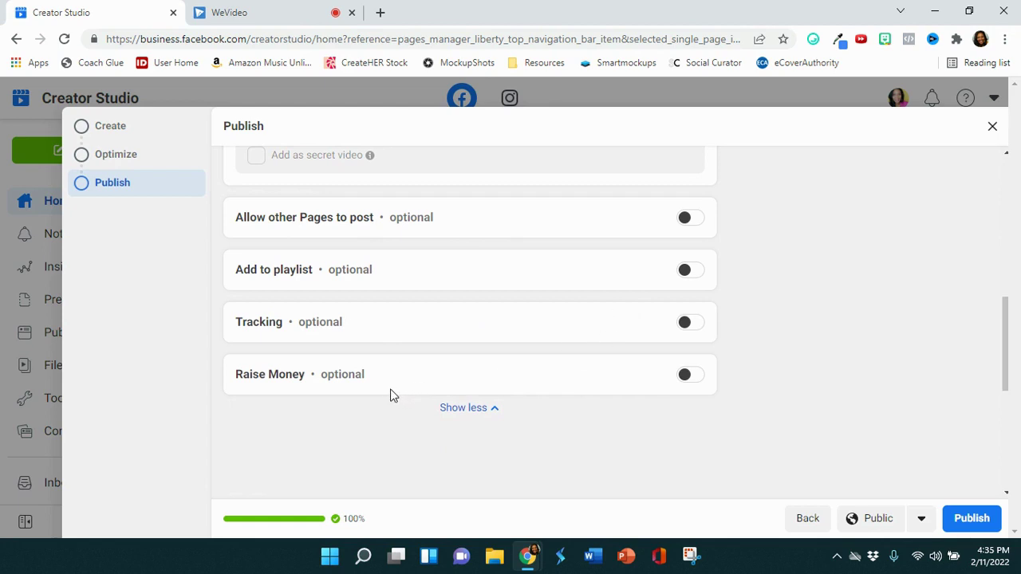
scroll(391, 394, "down", 1)
scroll(395, 394, "up", 2)
scroll(613, 363, "up", 5)
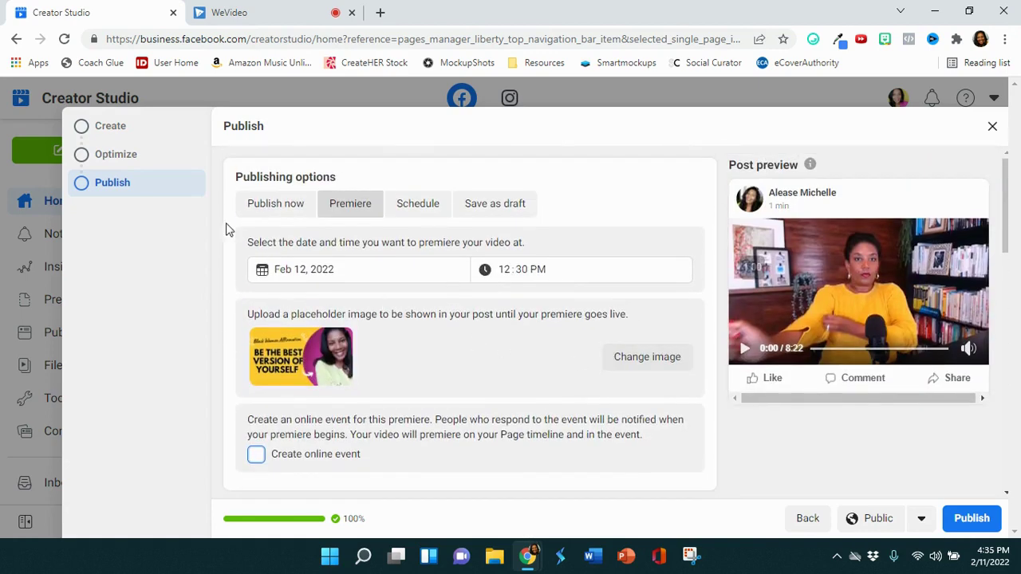
scroll(479, 319, "down", 10)
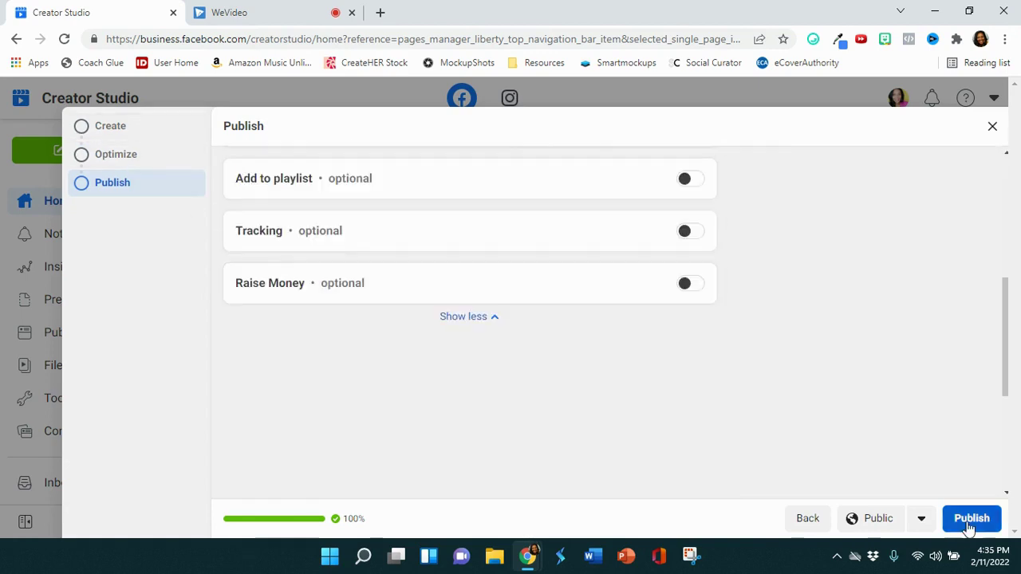
left_click(921, 520)
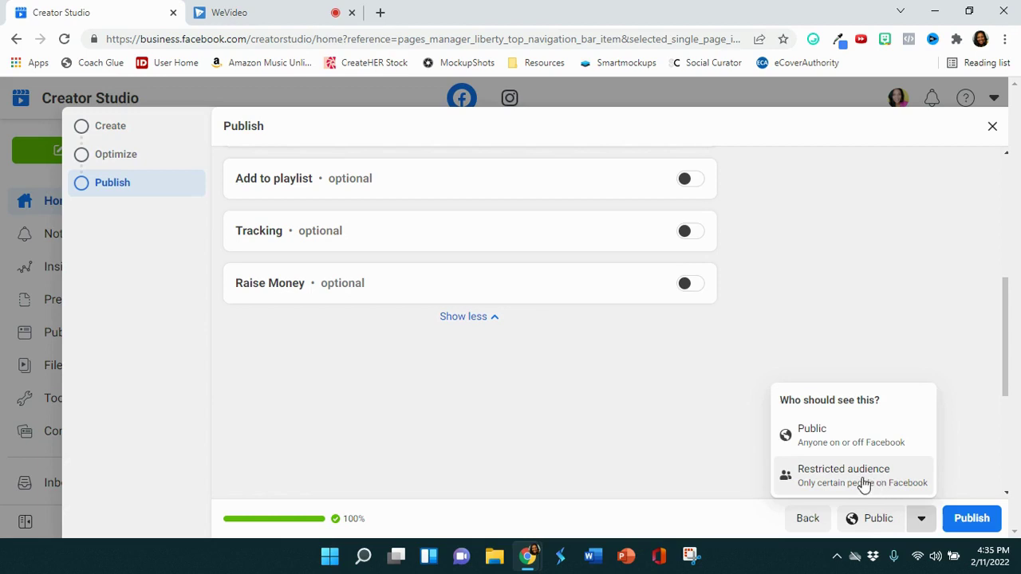
left_click(973, 438)
Step: Recheck the media optimizations in the Optimize stage, then return to the Publish stage and publish the video premiere
scroll(503, 289, "up", 2)
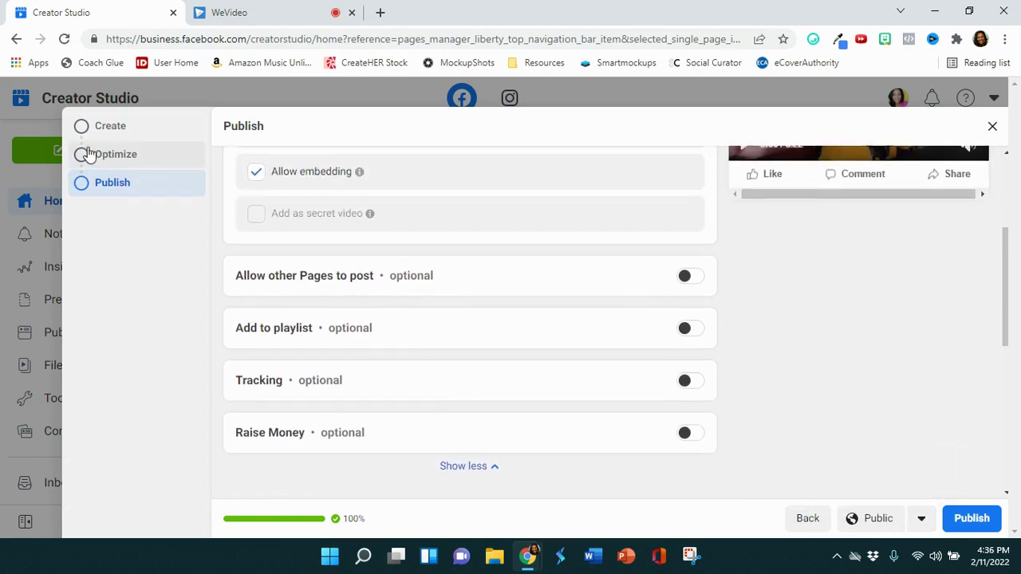
left_click(86, 156)
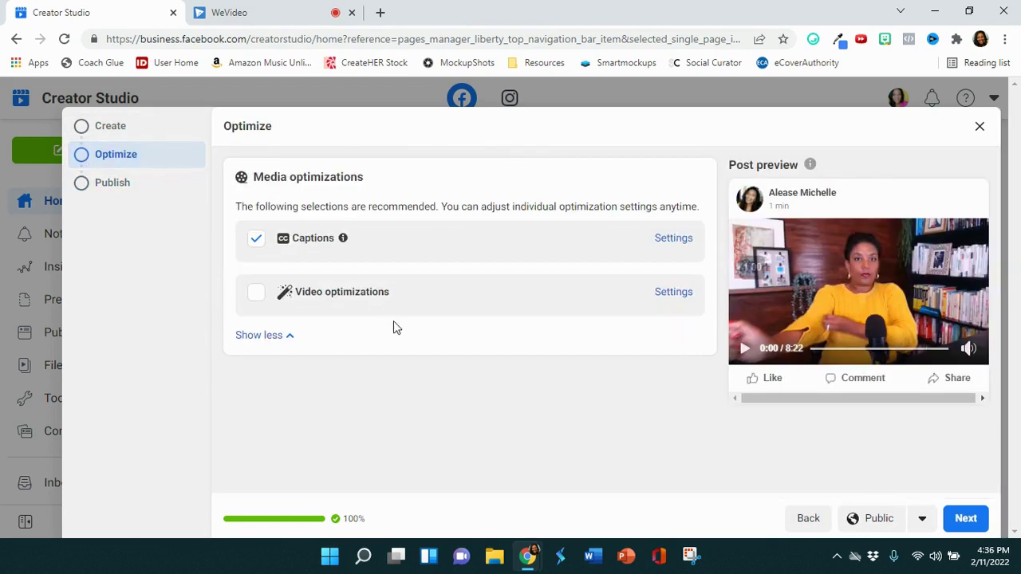
left_click(86, 183)
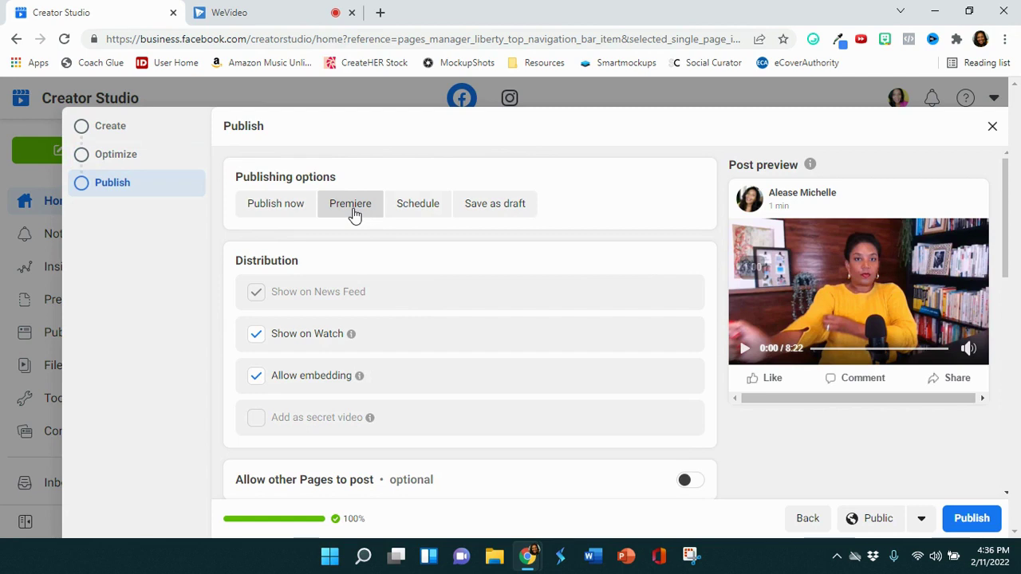
scroll(580, 303, "down", 2)
scroll(565, 307, "up", 2)
scroll(711, 332, "down", 5)
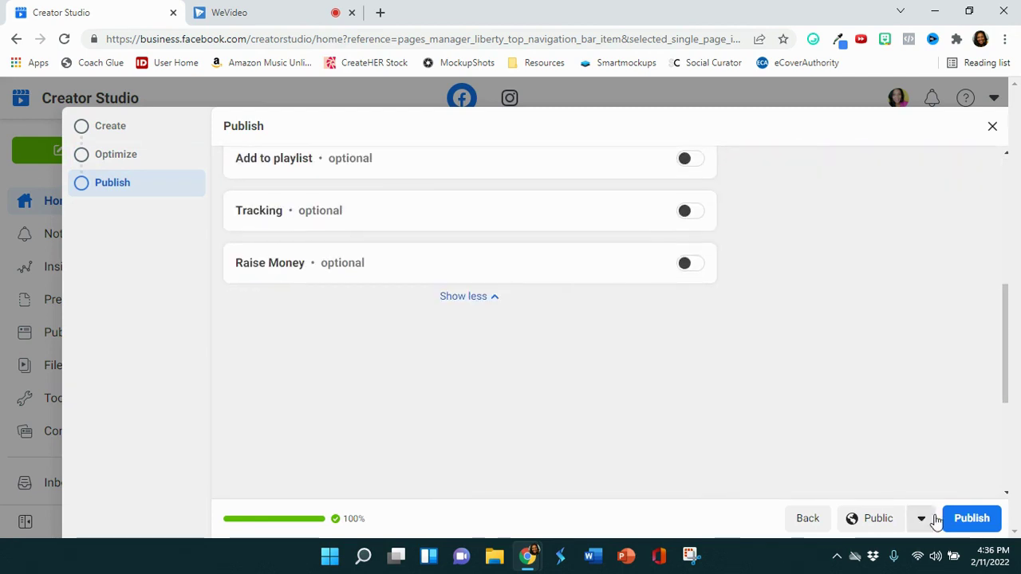
left_click(980, 521)
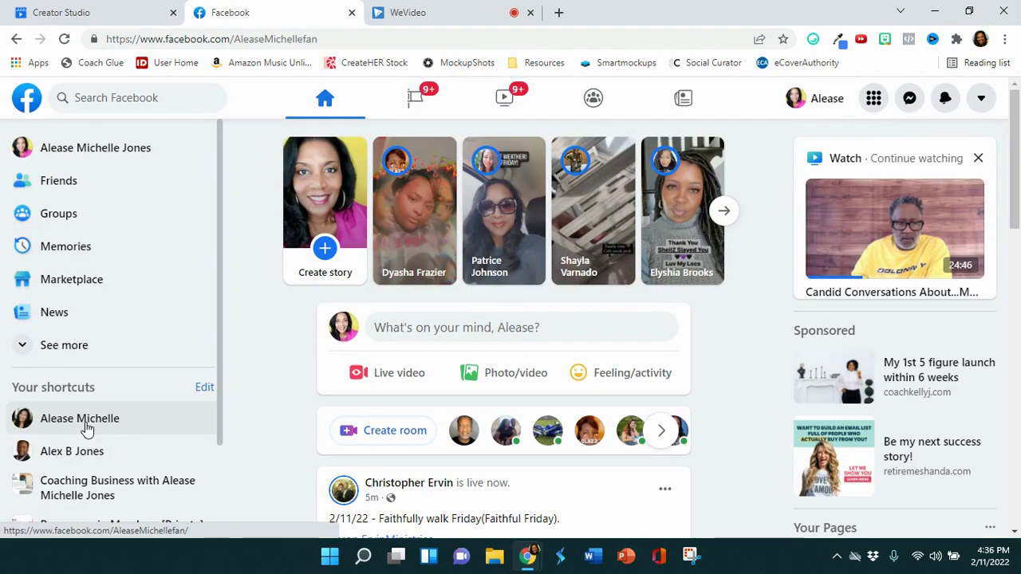
Step: Open the managed Page on Facebook and find the new premiere post in its feed
left_click(86, 423)
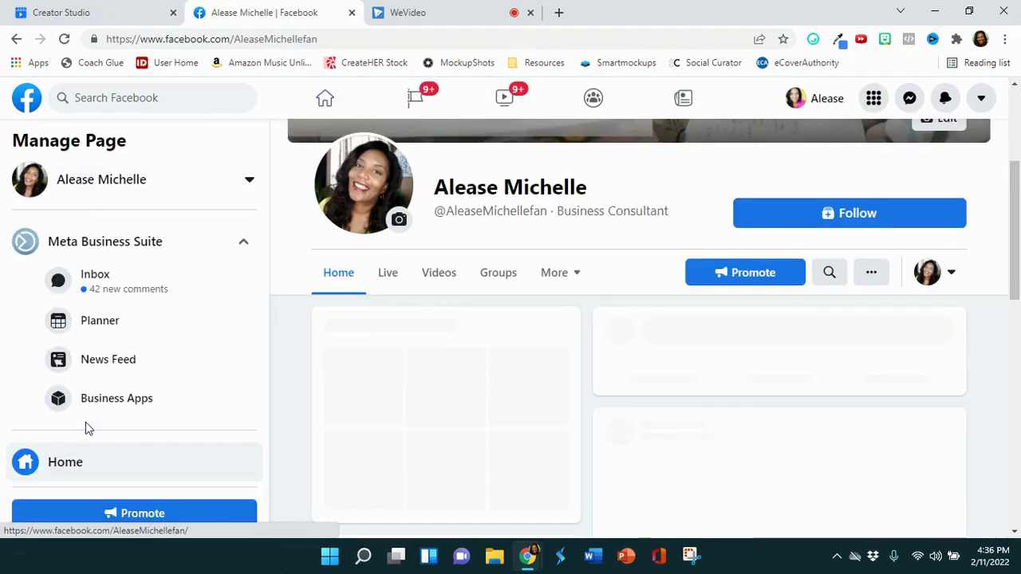
scroll(346, 405, "down", 3)
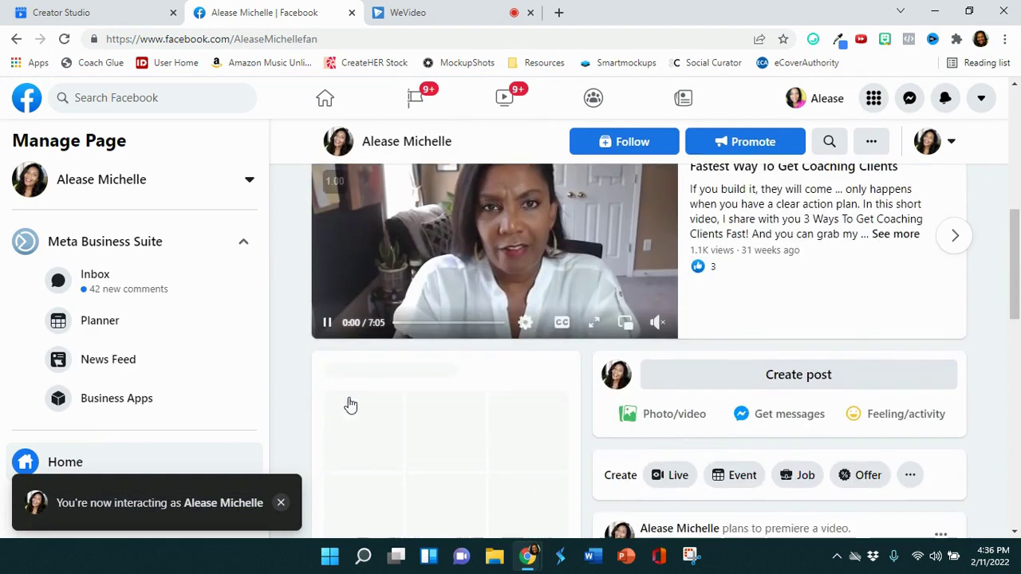
scroll(348, 398, "down", 4)
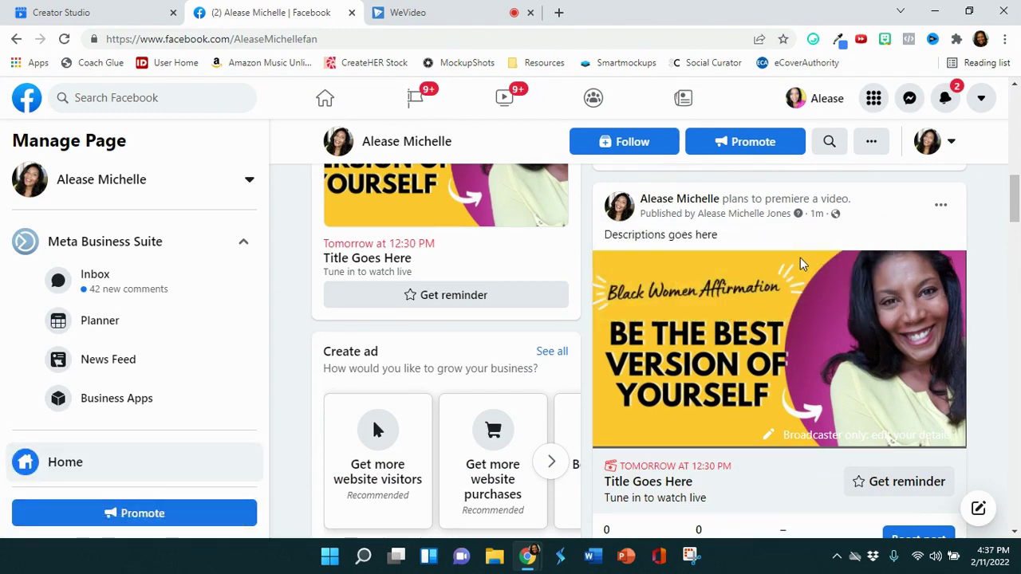
Step: Examine the premiere post's description, placeholder image, scheduled time and reminder option, and its entry under Upcoming live videos
scroll(862, 320, "down", 1)
scroll(866, 400, "down", 1)
scroll(851, 383, "up", 1)
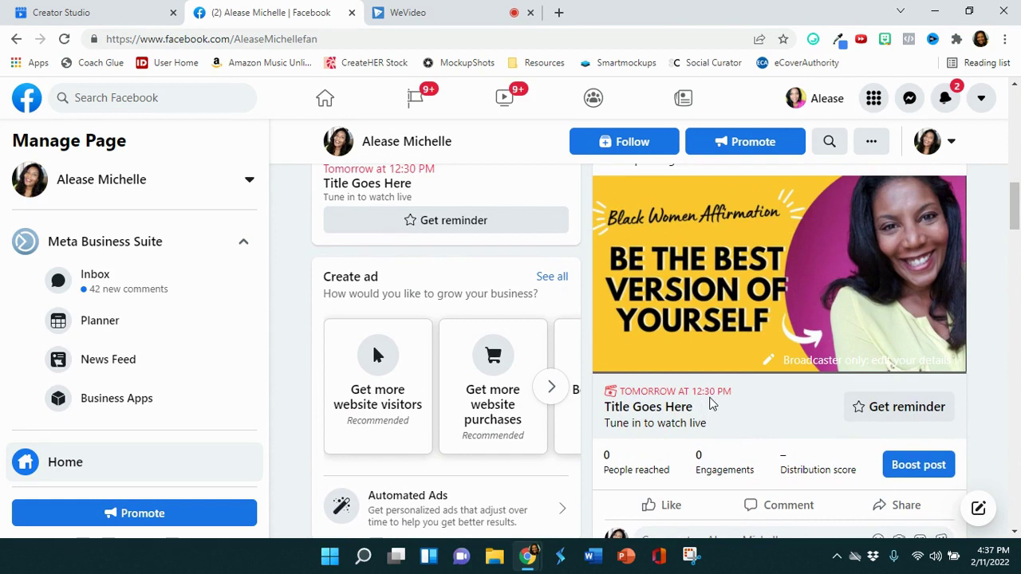
scroll(742, 399, "up", 2)
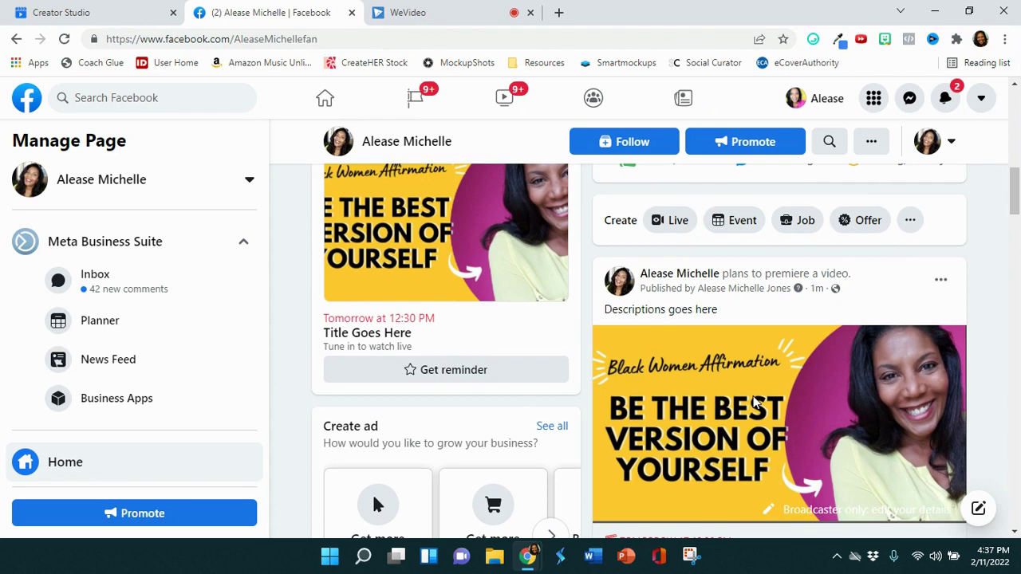
scroll(756, 403, "down", 1)
scroll(754, 399, "down", 1)
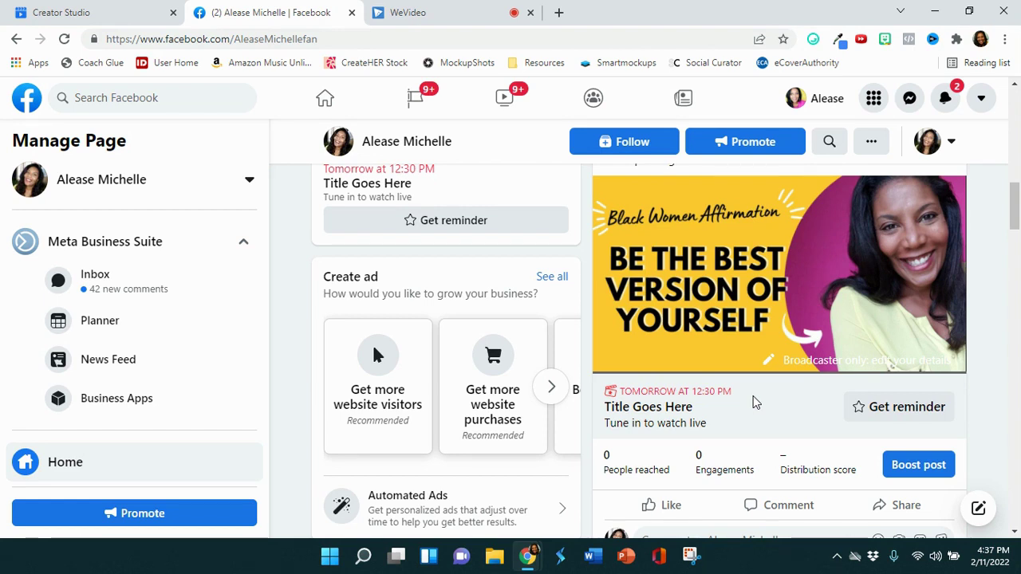
scroll(796, 413, "down", 3)
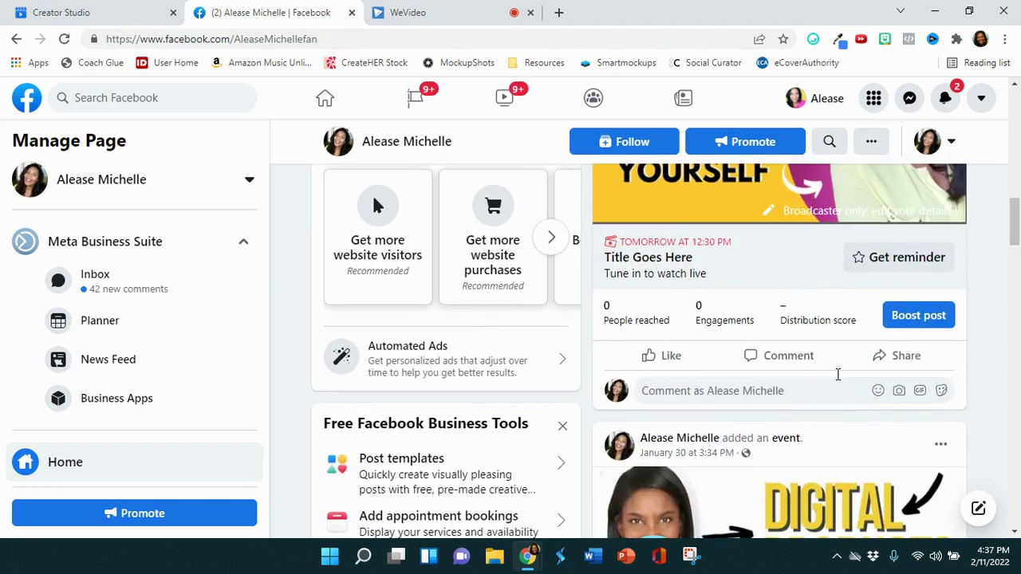
scroll(918, 344, "up", 2)
scroll(926, 347, "up", 1)
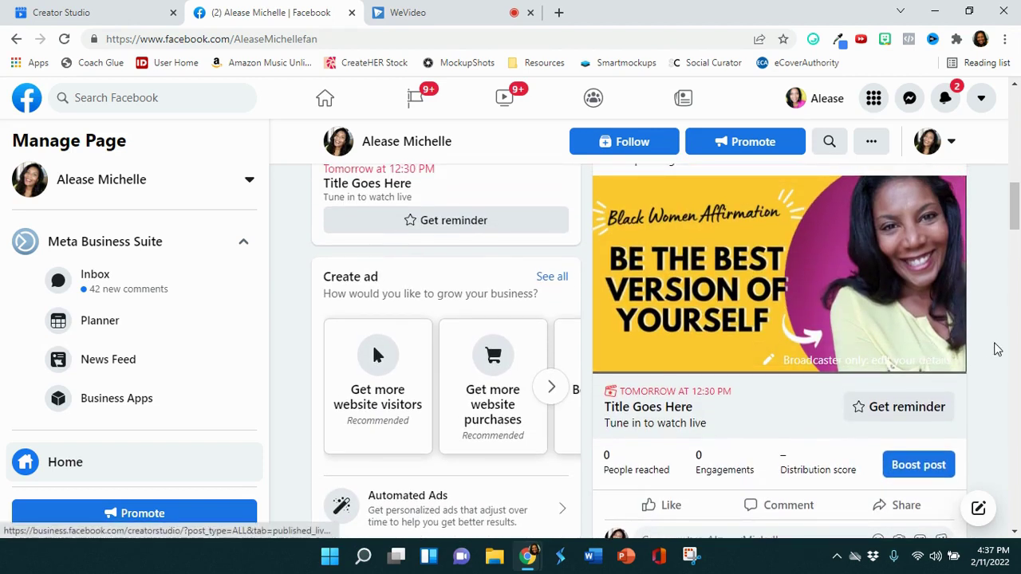
scroll(1000, 351, "up", 1)
scroll(1001, 352, "up", 1)
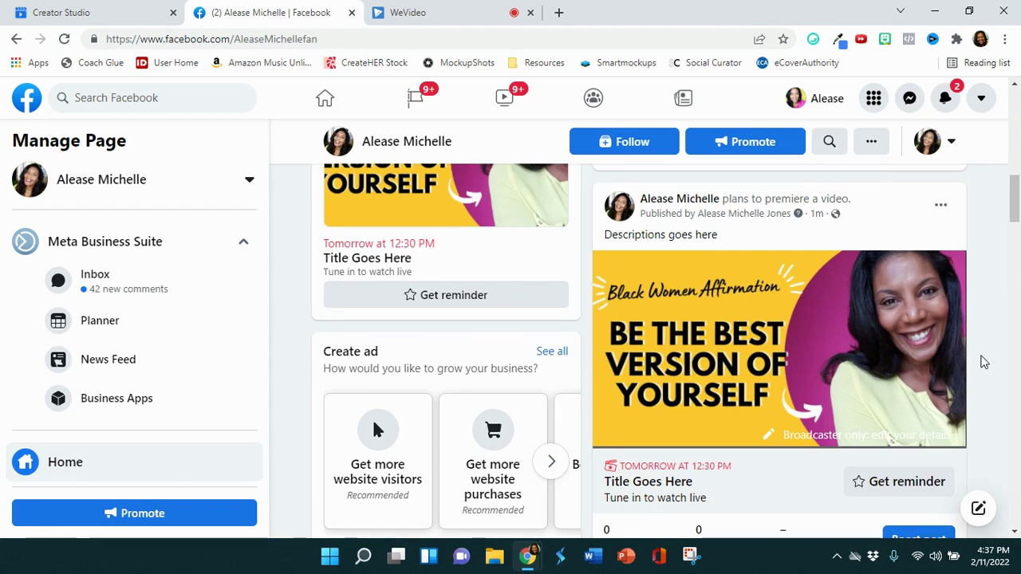
scroll(984, 361, "up", 2)
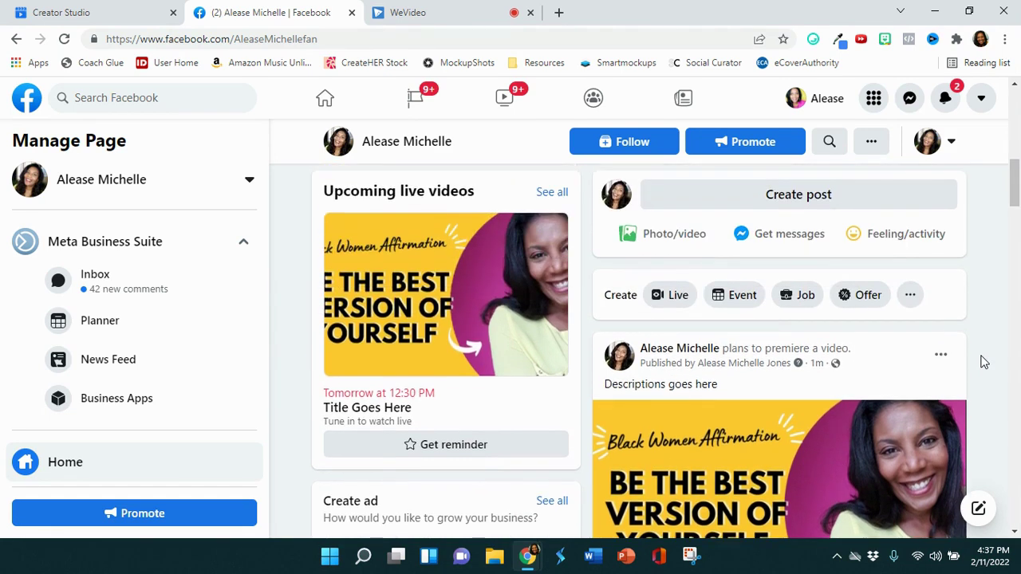